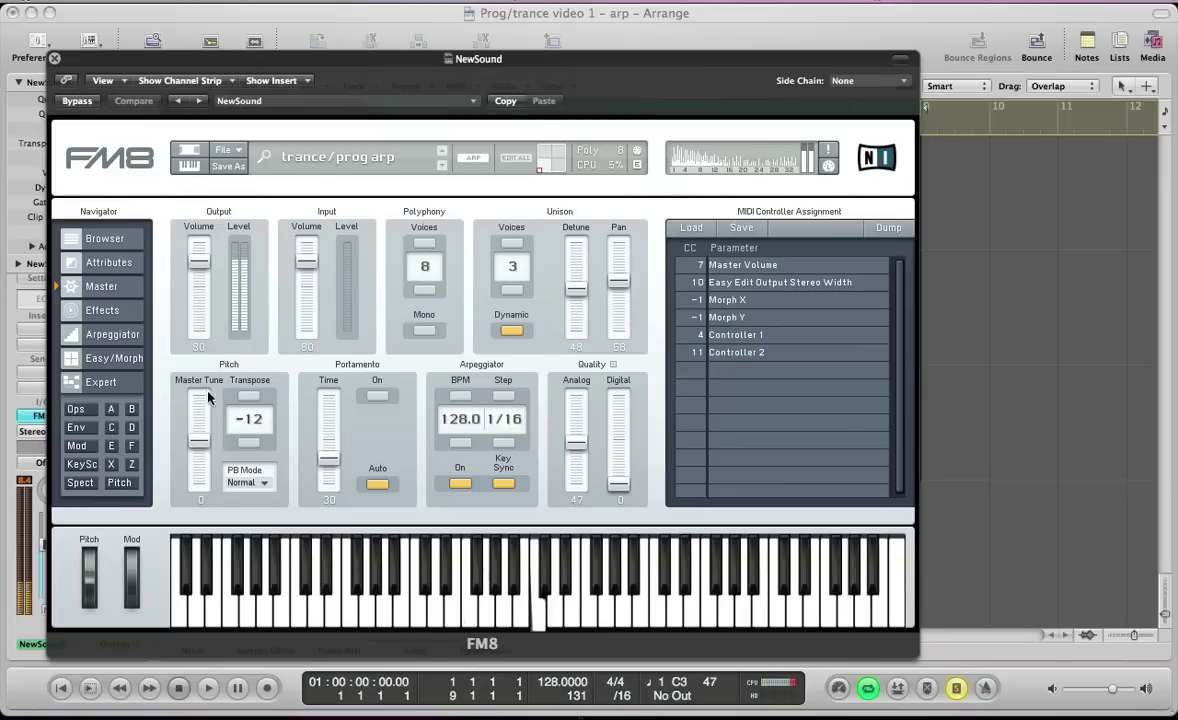
Show operator Z's filter and envelope settings and nudge the Filter 1 cutoff.
{"action": "left_click", "coordinate": [131, 464]}
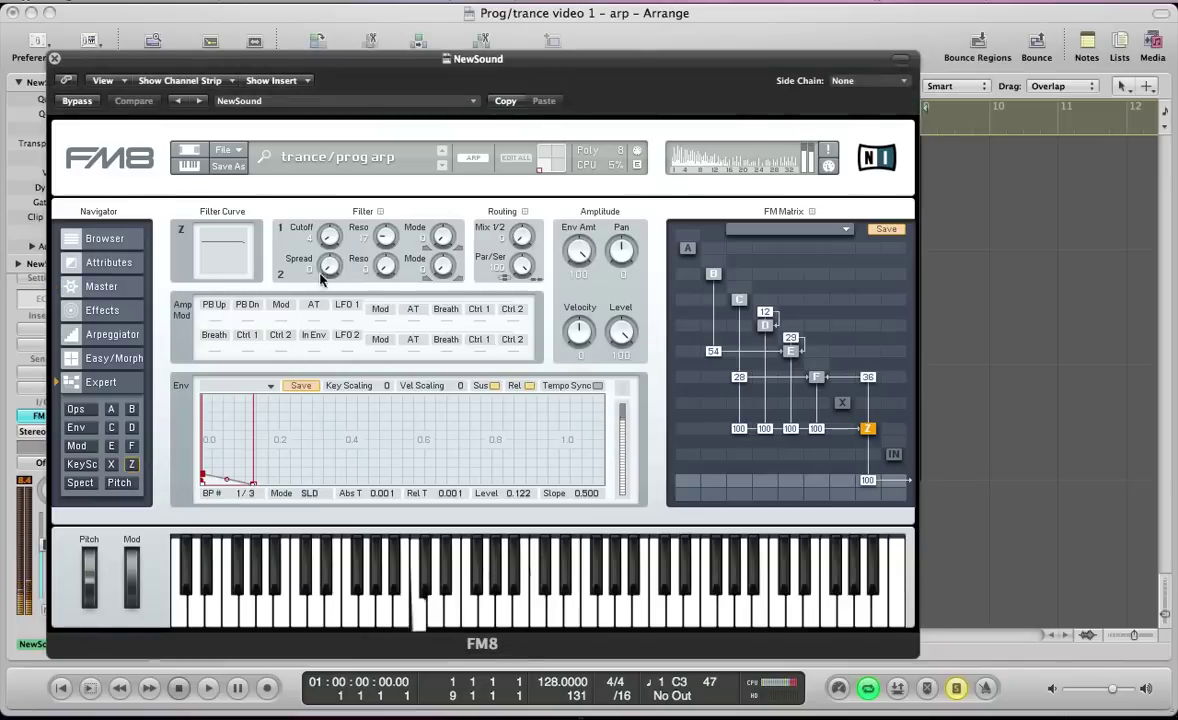
{"action": "mouse_move", "coordinate": [329, 236]}
{"action": "left_mouse_down"}
{"action": "mouse_move", "coordinate": [327, 217]}
{"action": "mouse_move", "coordinate": [330, 245]}
{"action": "left_mouse_up"}
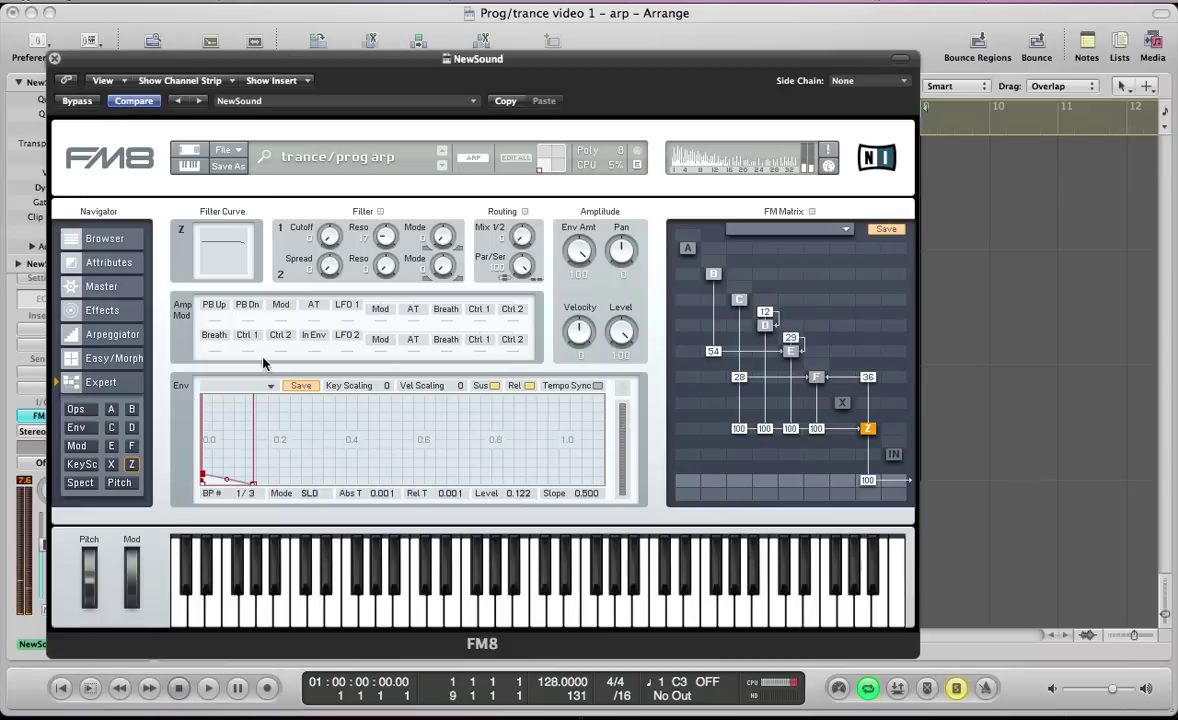
Start a new blank sound and show the operator settings table.
{"action": "left_click", "coordinate": [222, 150]}
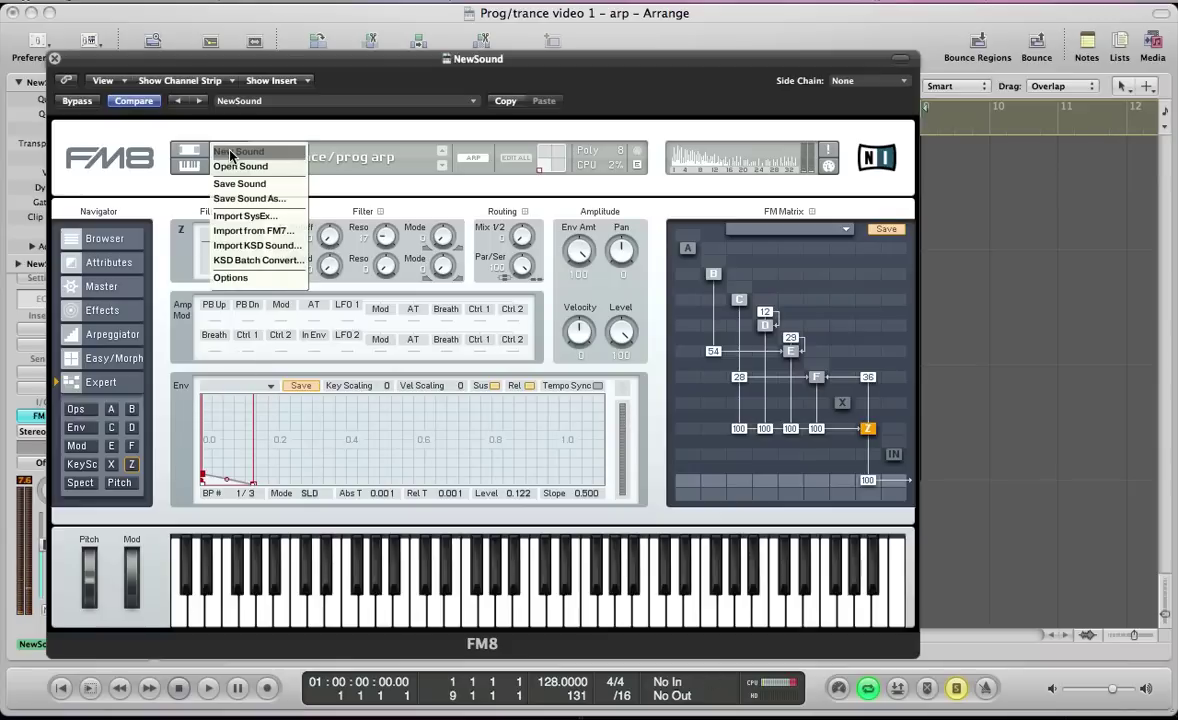
{"action": "left_click", "coordinate": [231, 152]}
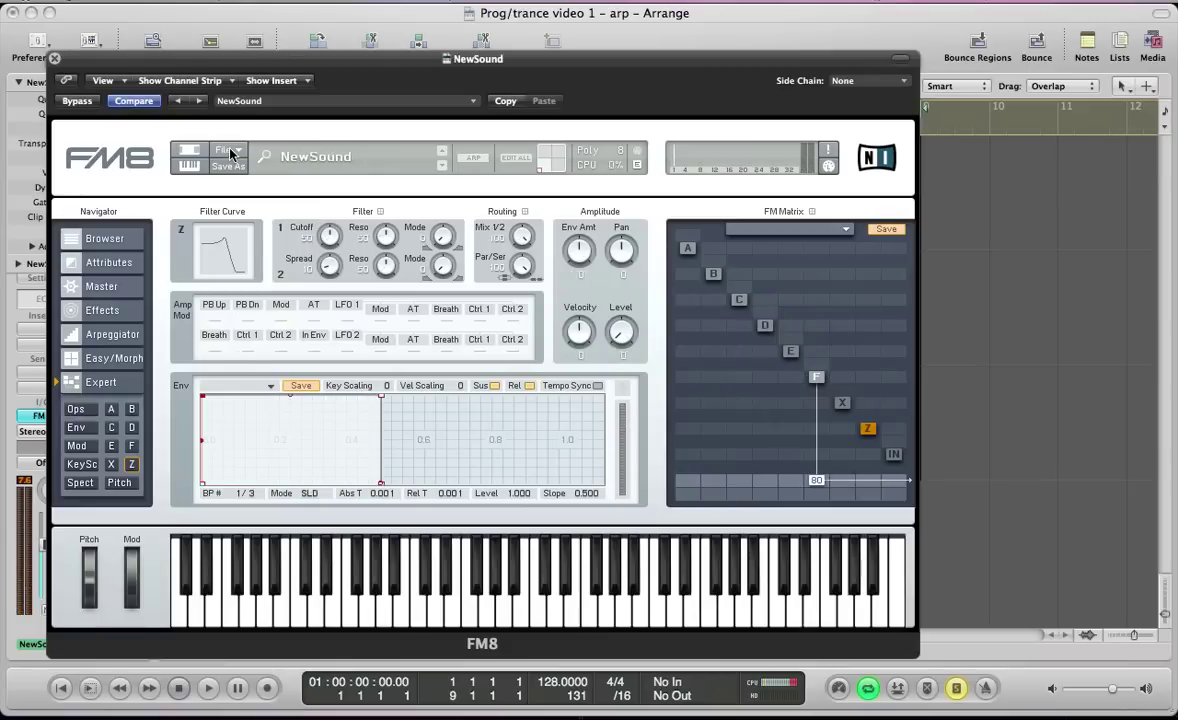
{"action": "left_click", "coordinate": [77, 410]}
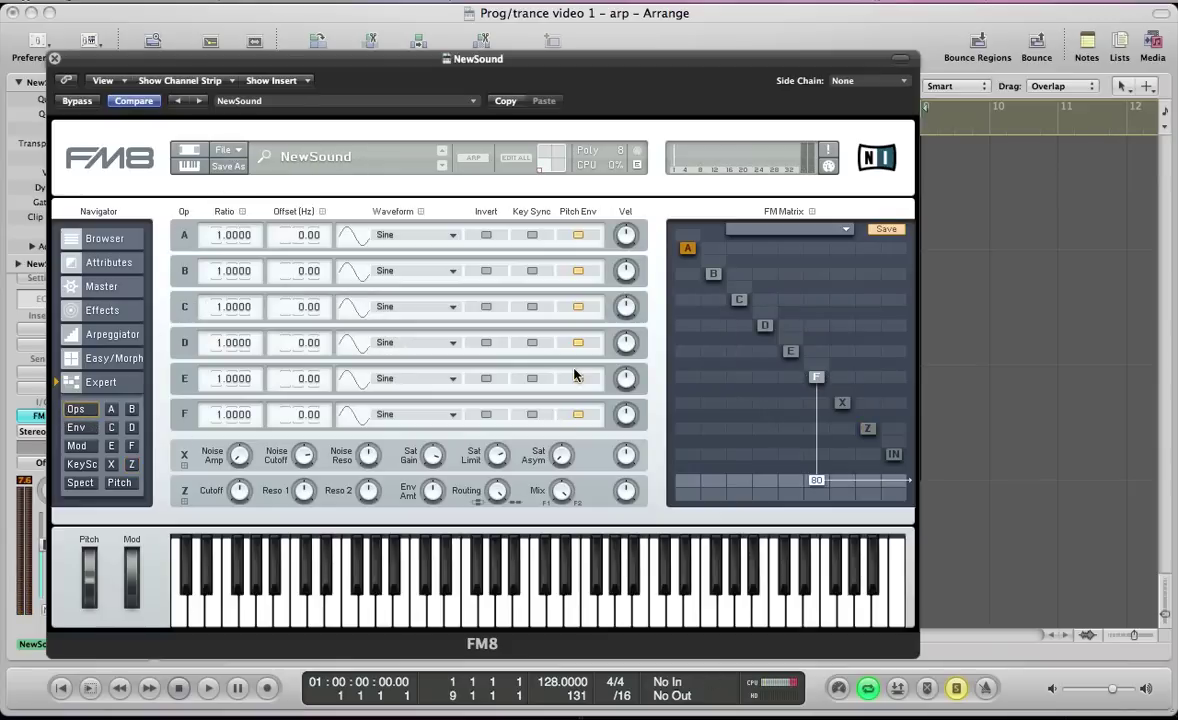
Route F into Z and Z to the output at 100, with F key-synced at ratio 0.9995.
{"action": "double_click", "coordinate": [816, 480]}
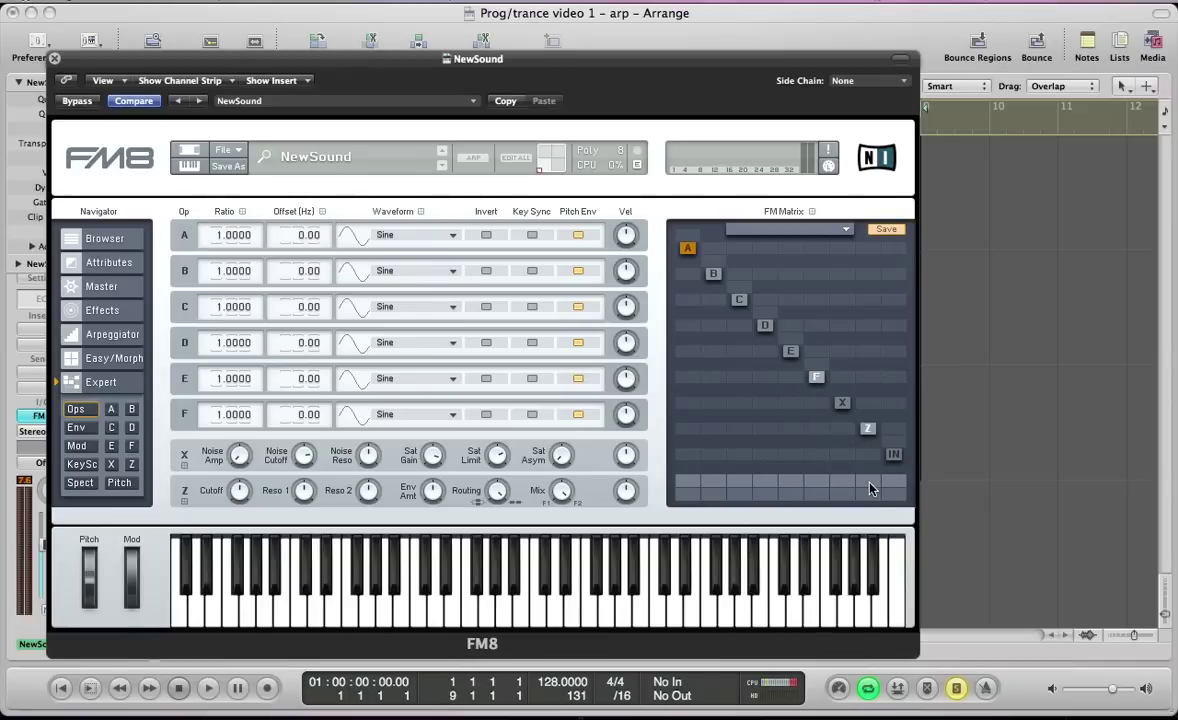
{"action": "left_click_drag", "start_coordinate": [870, 488], "coordinate": [878, 356]}
{"action": "left_click_drag", "start_coordinate": [811, 431], "coordinate": [807, 326]}
{"action": "left_click", "coordinate": [533, 416]}
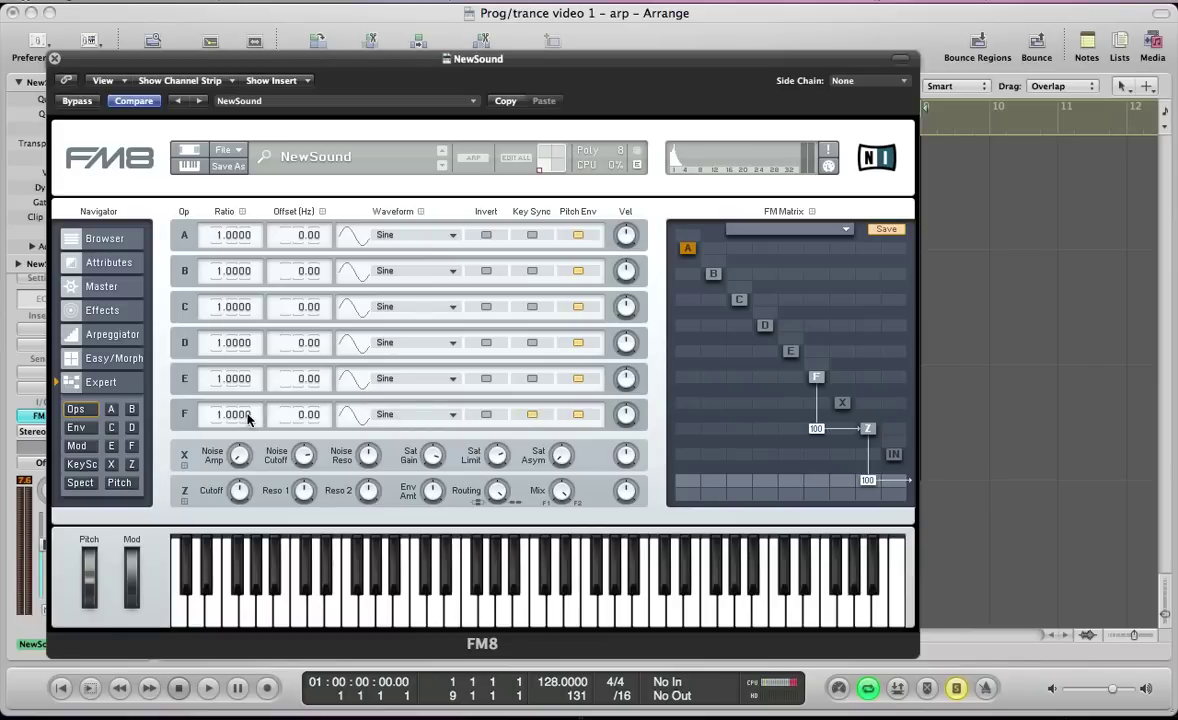
{"action": "scroll", "coordinate": [250, 421], "scroll_direction": "down", "scroll_amount": 1}
Route operator E into Z and set its ratio to about 1.4993.
{"action": "left_click", "coordinate": [790, 428]}
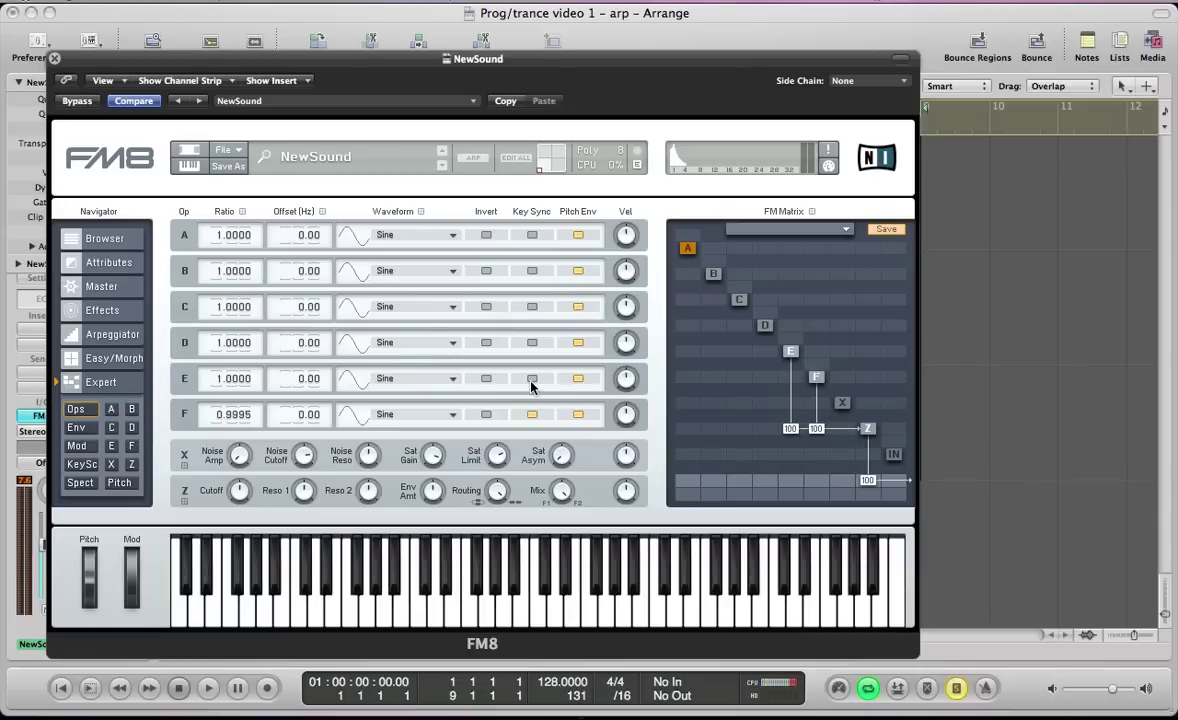
{"action": "double_click", "coordinate": [228, 384]}
{"action": "type", "text": "1.7"}
{"action": "key", "text": "Return"}
{"action": "left_click_drag", "start_coordinate": [228, 382], "coordinate": [249, 391]}
Route operator D into Z at 100 as a sawtooth with ratio 2.0014.
{"action": "left_click_drag", "start_coordinate": [762, 426], "coordinate": [789, 197]}
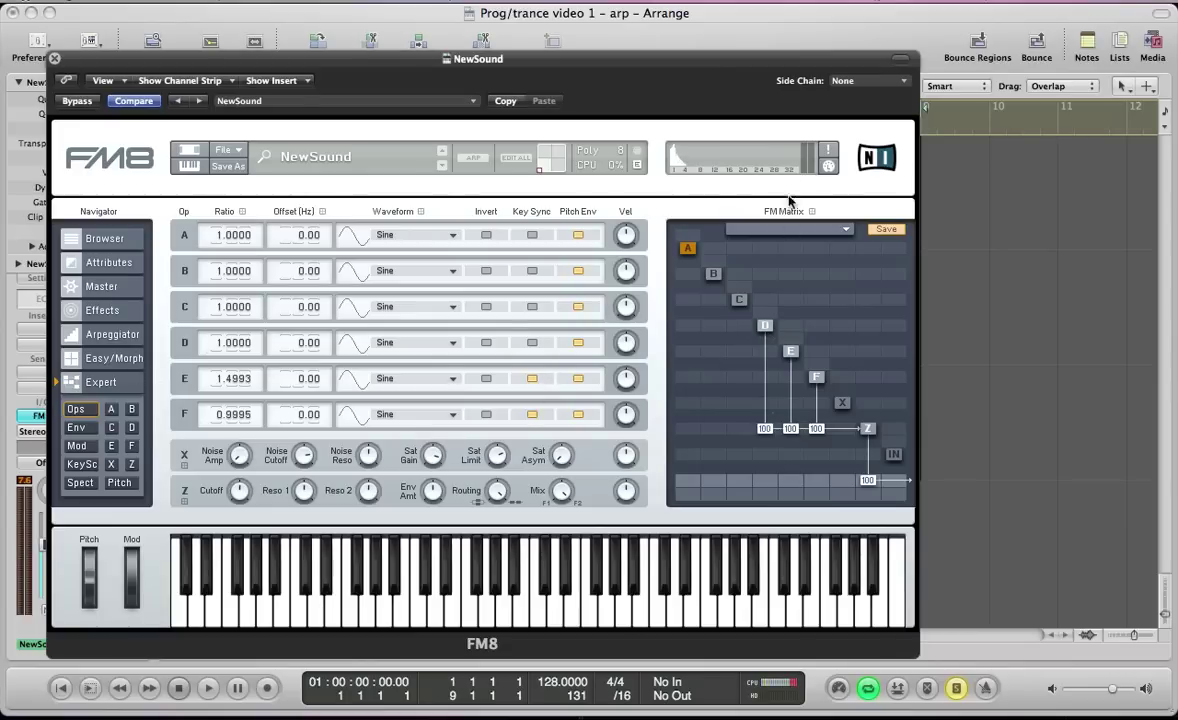
{"action": "left_click", "coordinate": [423, 345]}
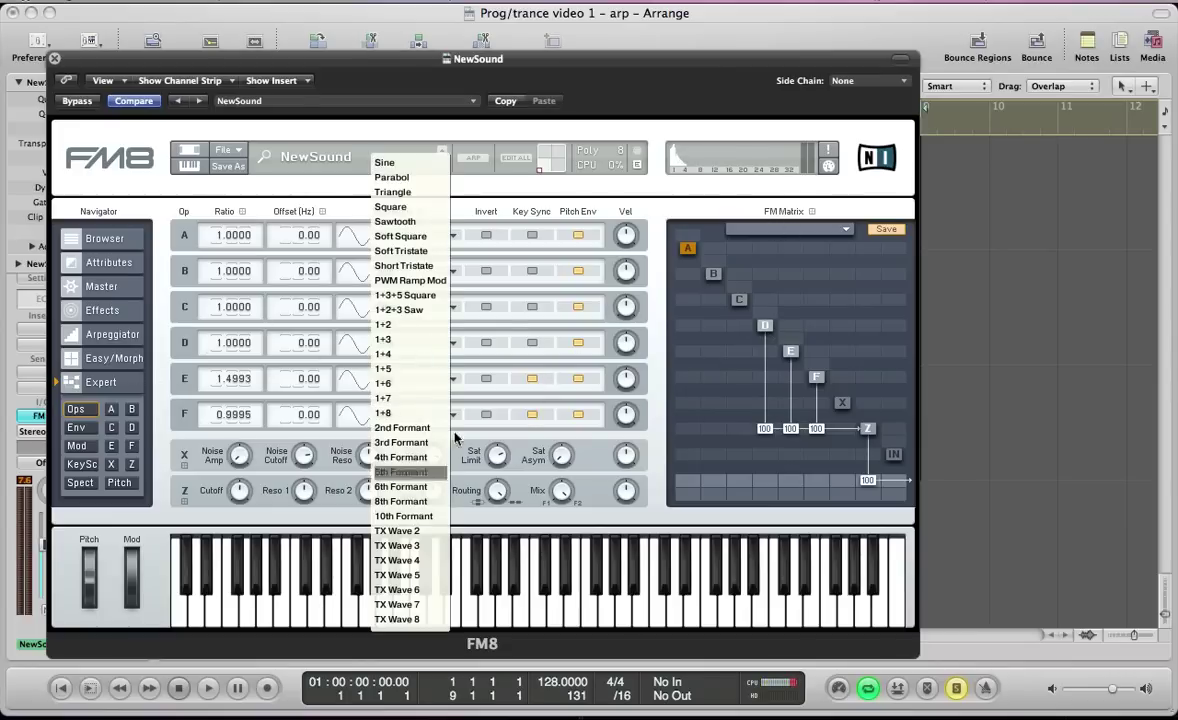
{"action": "left_click", "coordinate": [420, 229]}
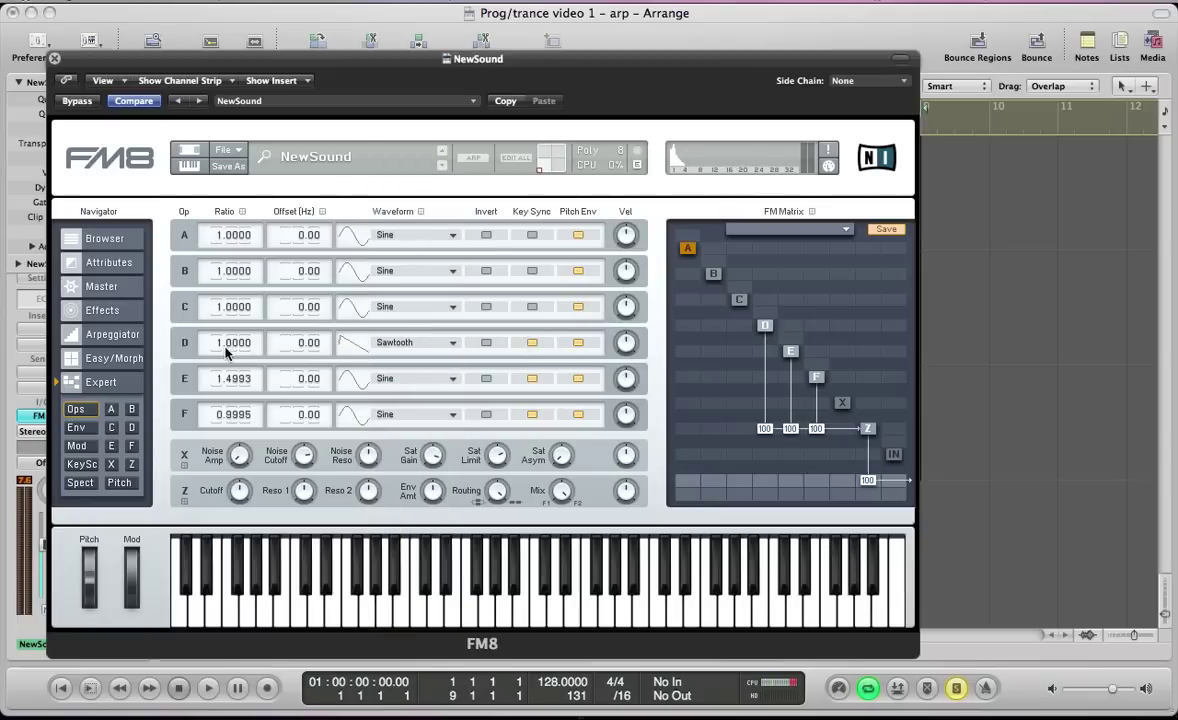
{"action": "scroll", "coordinate": [208, 350], "scroll_direction": "up", "scroll_amount": 1}
{"action": "left_click_drag", "start_coordinate": [256, 346], "coordinate": [255, 338]}
Route C into Z at 100 as a key-synced sawtooth detuned to ratio 2.9982.
{"action": "left_click_drag", "start_coordinate": [739, 428], "coordinate": [740, 310]}
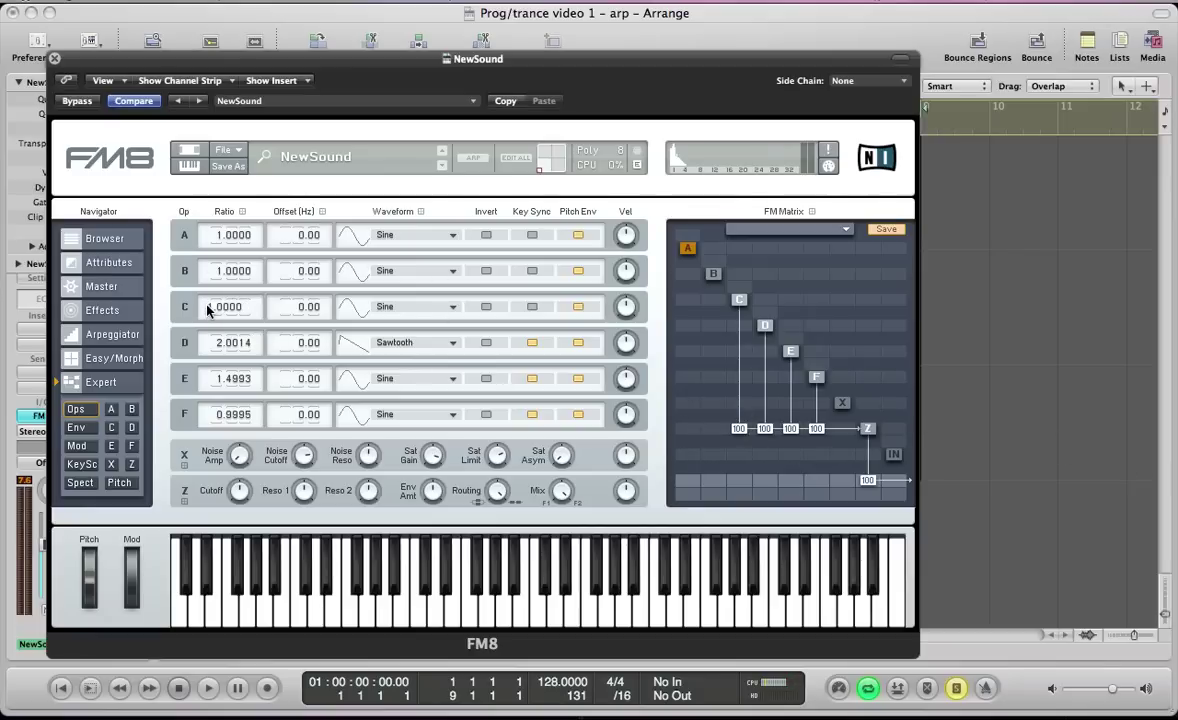
{"action": "scroll", "coordinate": [207, 311], "scroll_direction": "up", "scroll_amount": 2}
{"action": "left_click_drag", "start_coordinate": [241, 320], "coordinate": [252, 323]}
{"action": "left_click", "coordinate": [368, 300]}
{"action": "left_click", "coordinate": [395, 223]}
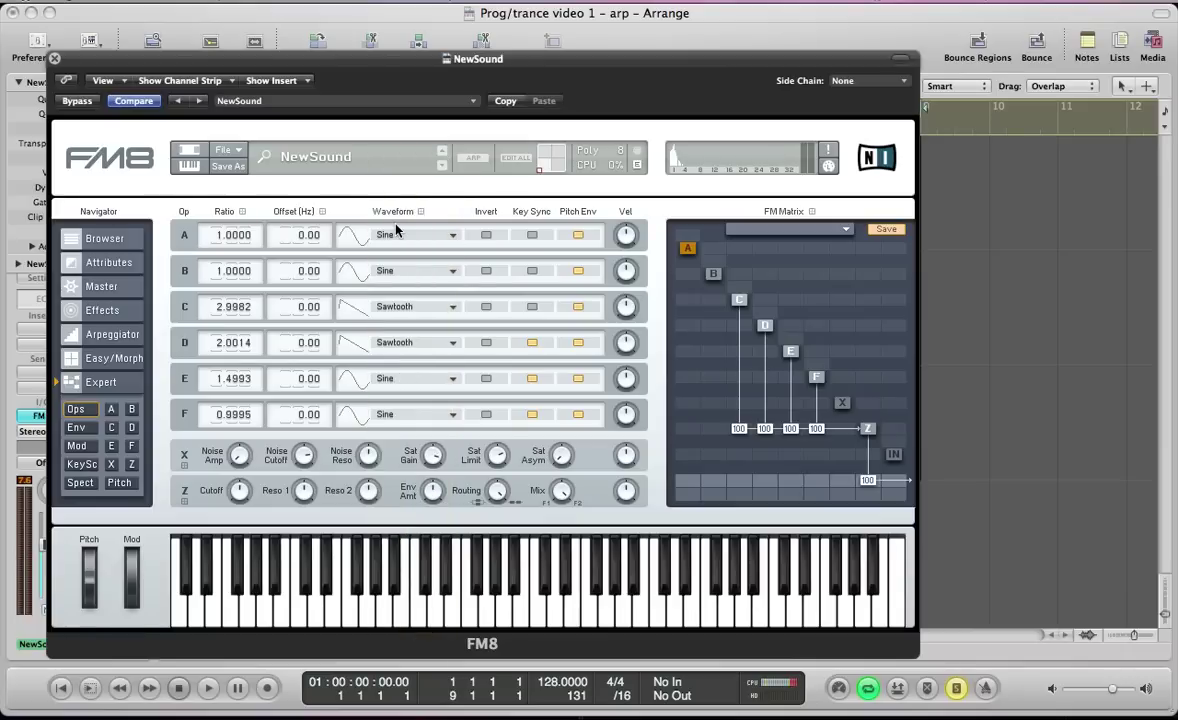
{"action": "left_click", "coordinate": [532, 306]}
Route B into E at 54 and make B key-synced at ratio 2.0039.
{"action": "left_click_drag", "start_coordinate": [715, 358], "coordinate": [728, 313]}
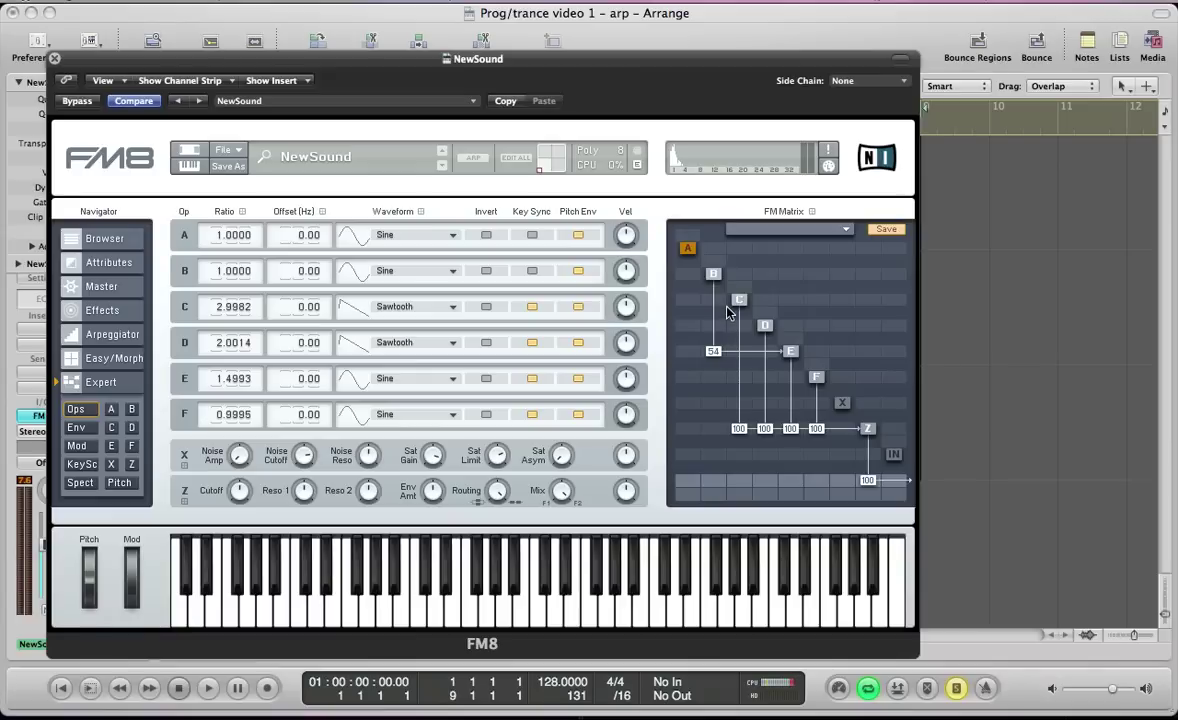
{"action": "left_click", "coordinate": [531, 272]}
{"action": "left_click_drag", "start_coordinate": [207, 273], "coordinate": [207, 270]}
{"action": "left_click_drag", "start_coordinate": [210, 275], "coordinate": [259, 236]}
Add cross-modulation: a small amount into D, 36 between F and Z, and C into F at 29.
{"action": "left_click_drag", "start_coordinate": [768, 312], "coordinate": [808, 324]}
{"action": "left_click_drag", "start_coordinate": [862, 387], "coordinate": [876, 355]}
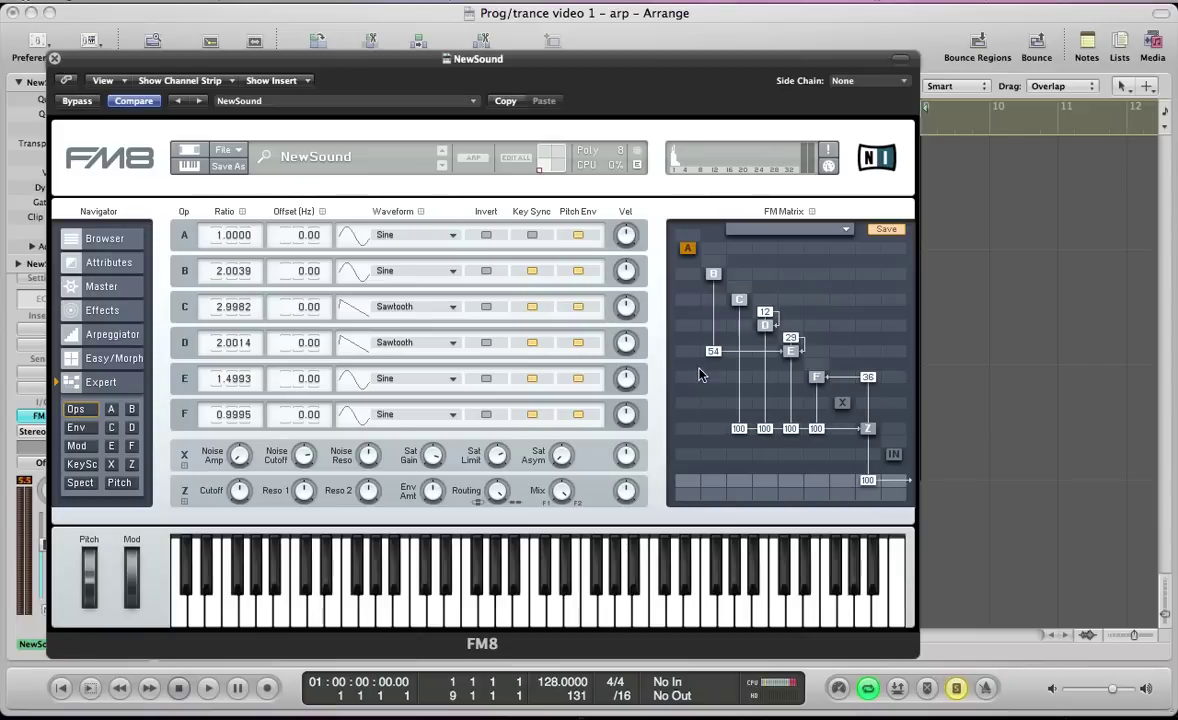
{"action": "left_click_drag", "start_coordinate": [733, 389], "coordinate": [752, 362]}
Give the patch three unison voices with detune 51 and pan 66.
{"action": "left_click", "coordinate": [104, 287]}
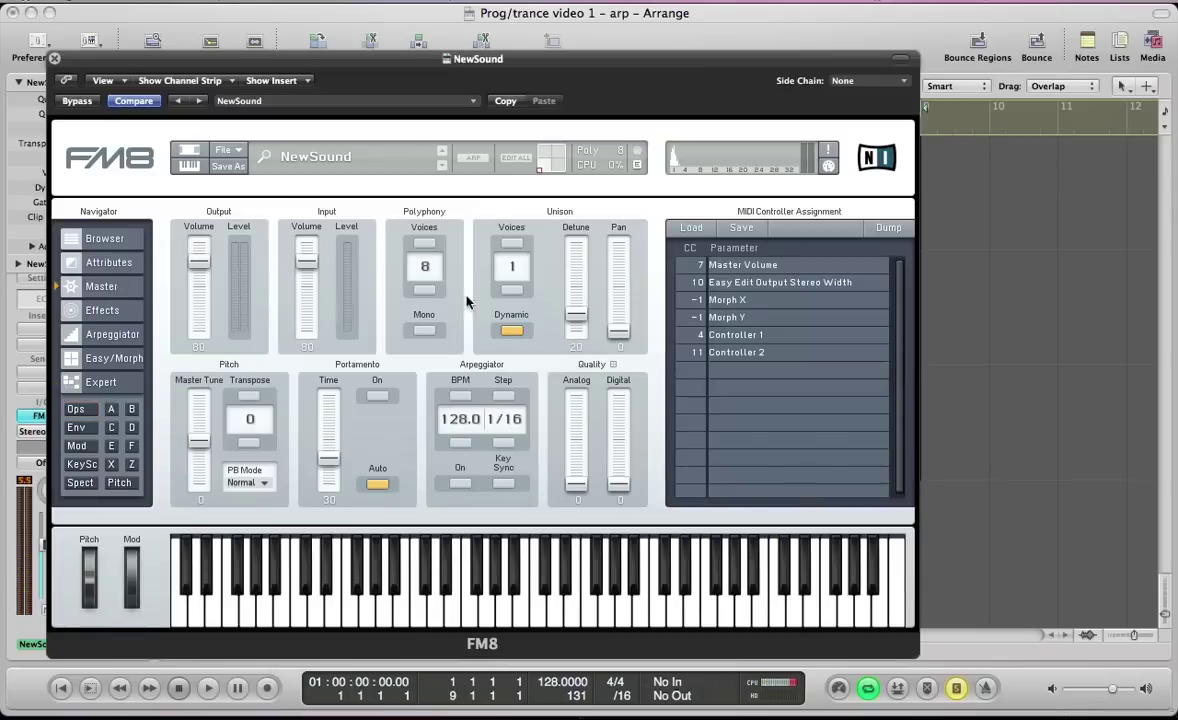
{"action": "left_click", "coordinate": [516, 243]}
{"action": "left_click", "coordinate": [516, 243]}
{"action": "left_click_drag", "start_coordinate": [573, 312], "coordinate": [575, 271]}
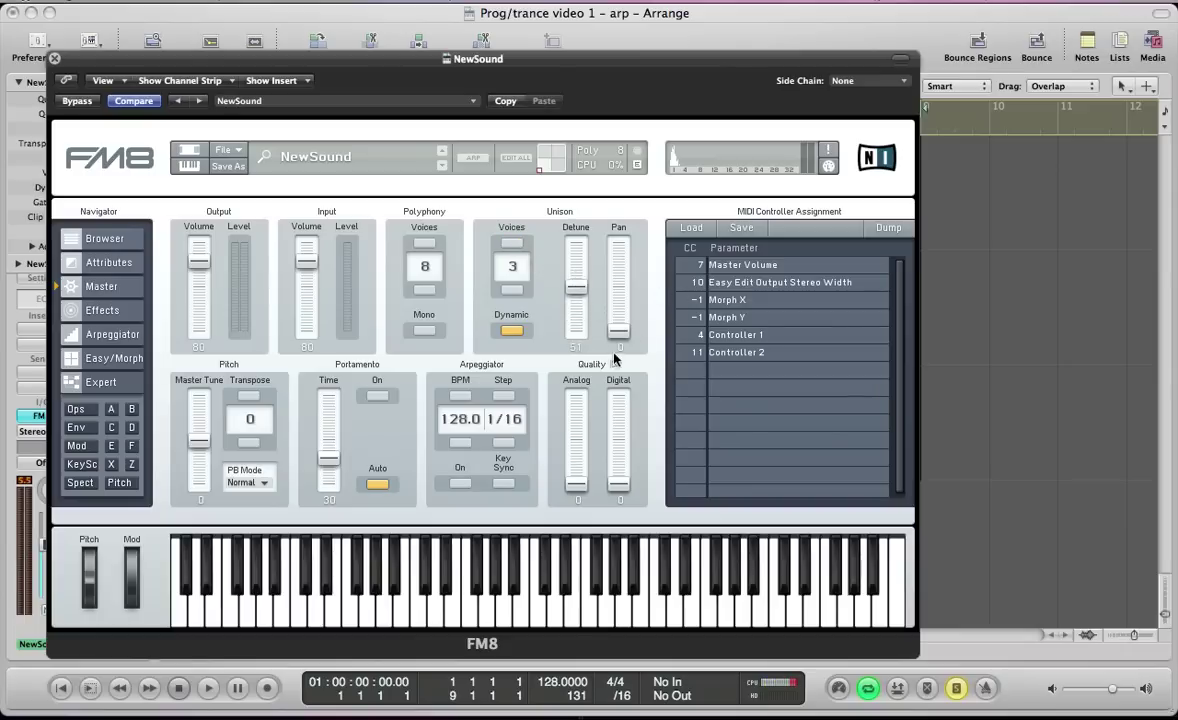
{"action": "left_click_drag", "start_coordinate": [617, 327], "coordinate": [615, 258]}
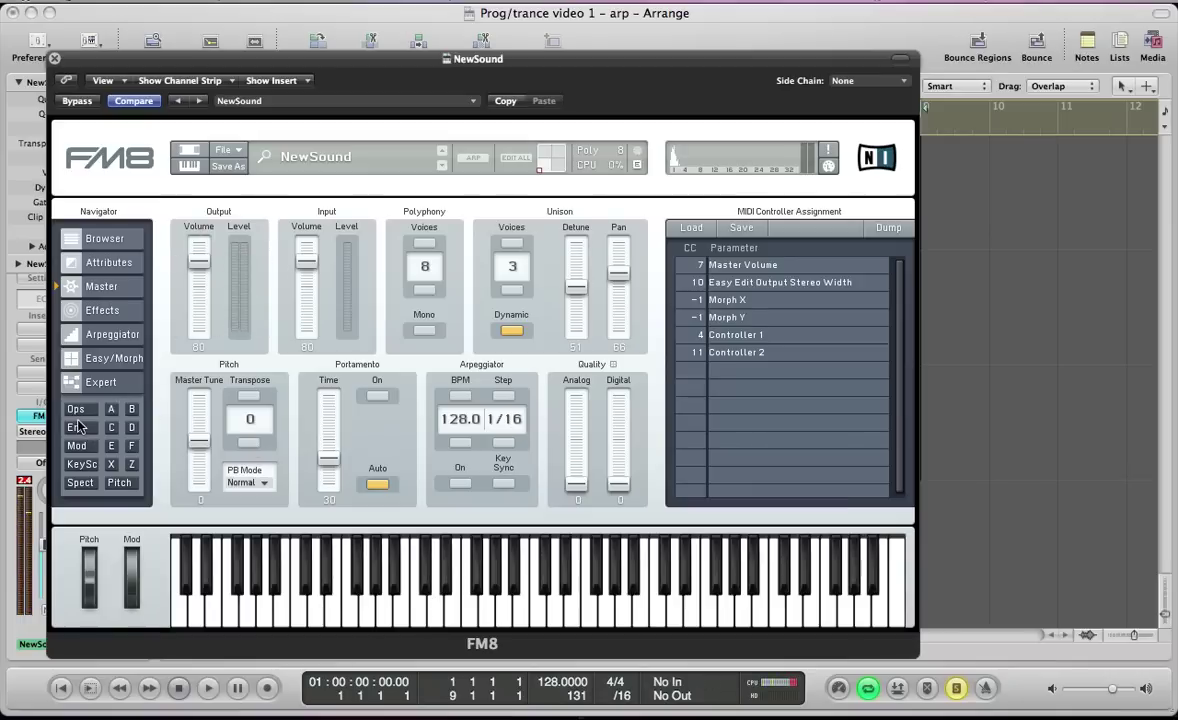
Set Z's output amount to 74 and raise analog quality to 59.
{"action": "left_click", "coordinate": [76, 383]}
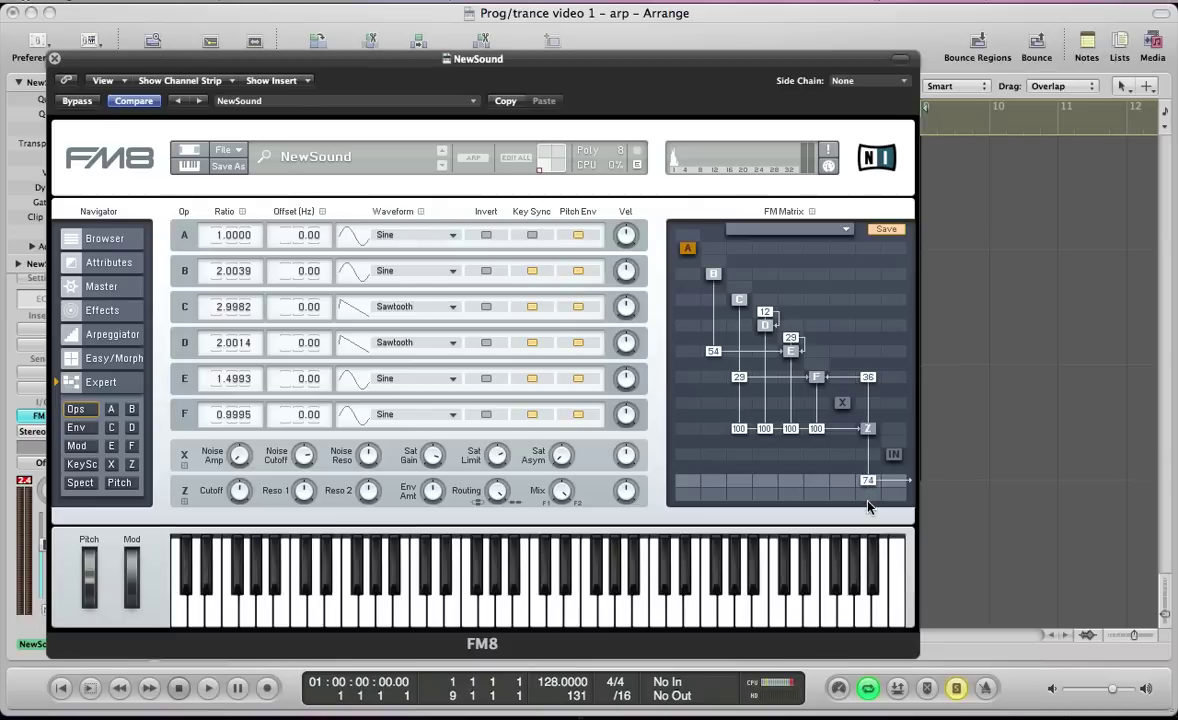
{"action": "left_click", "coordinate": [101, 286]}
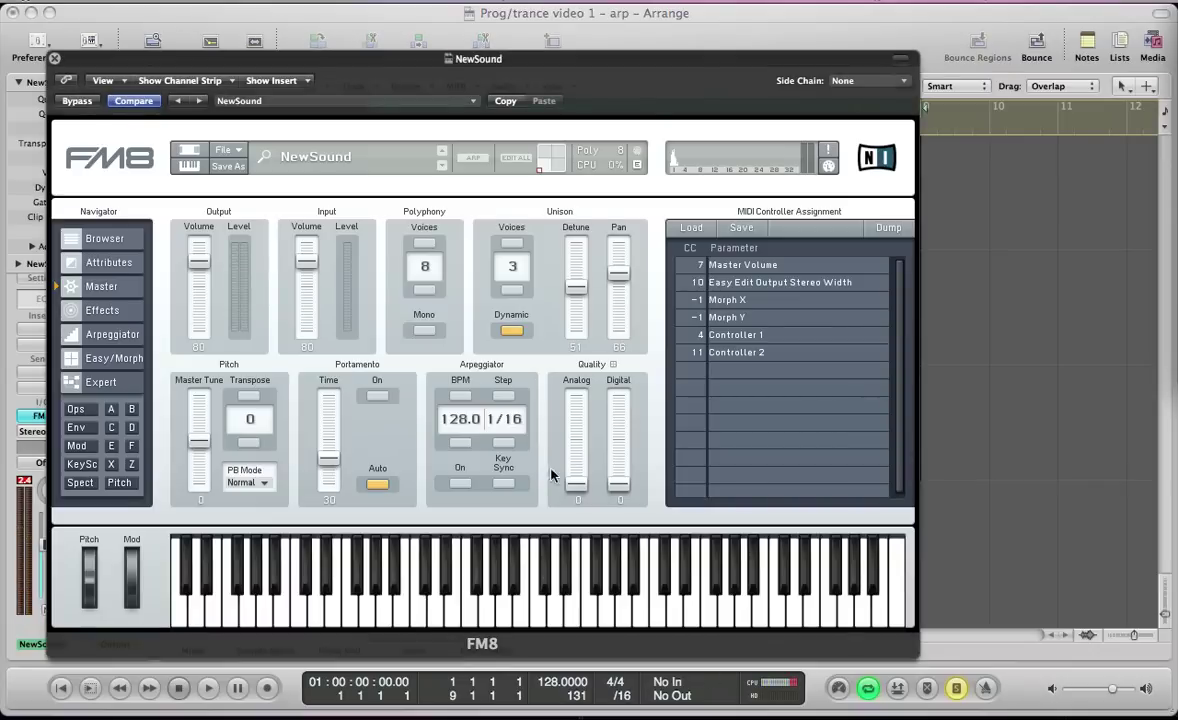
{"action": "left_click_drag", "start_coordinate": [579, 481], "coordinate": [575, 435]}
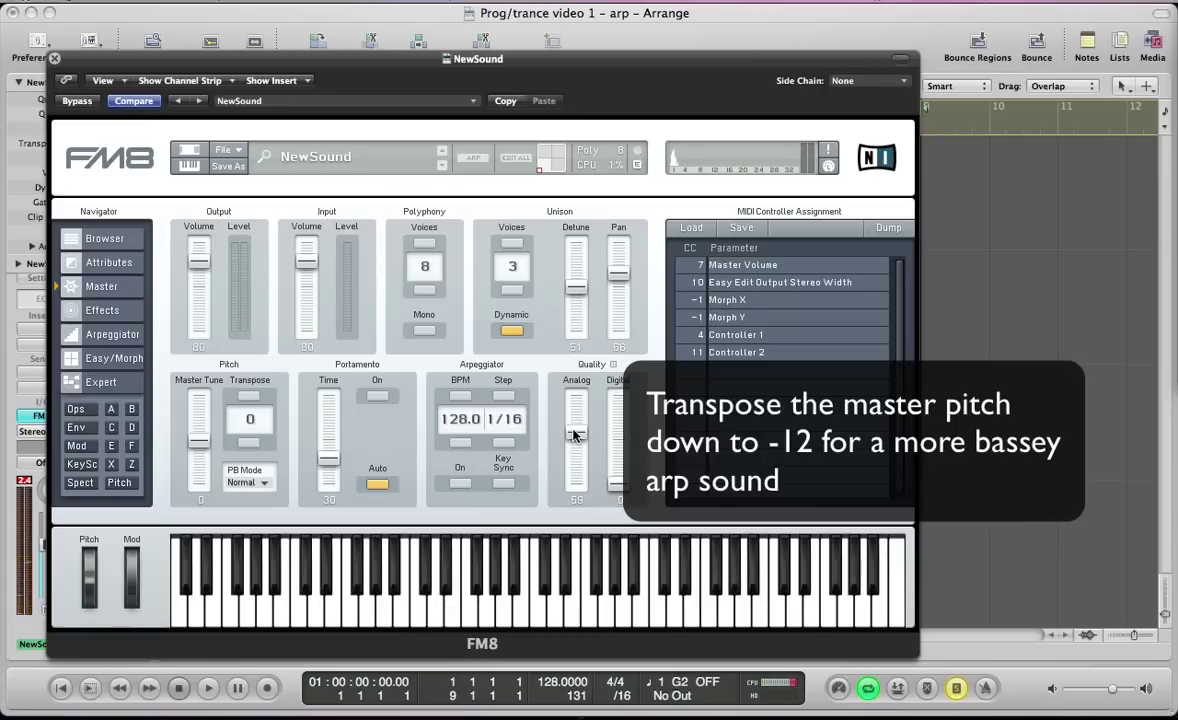
Link the C, D and E envelopes to B's, holding until ~1.2 s and reaching zero by 1.42 s.
{"action": "left_click", "coordinate": [80, 428]}
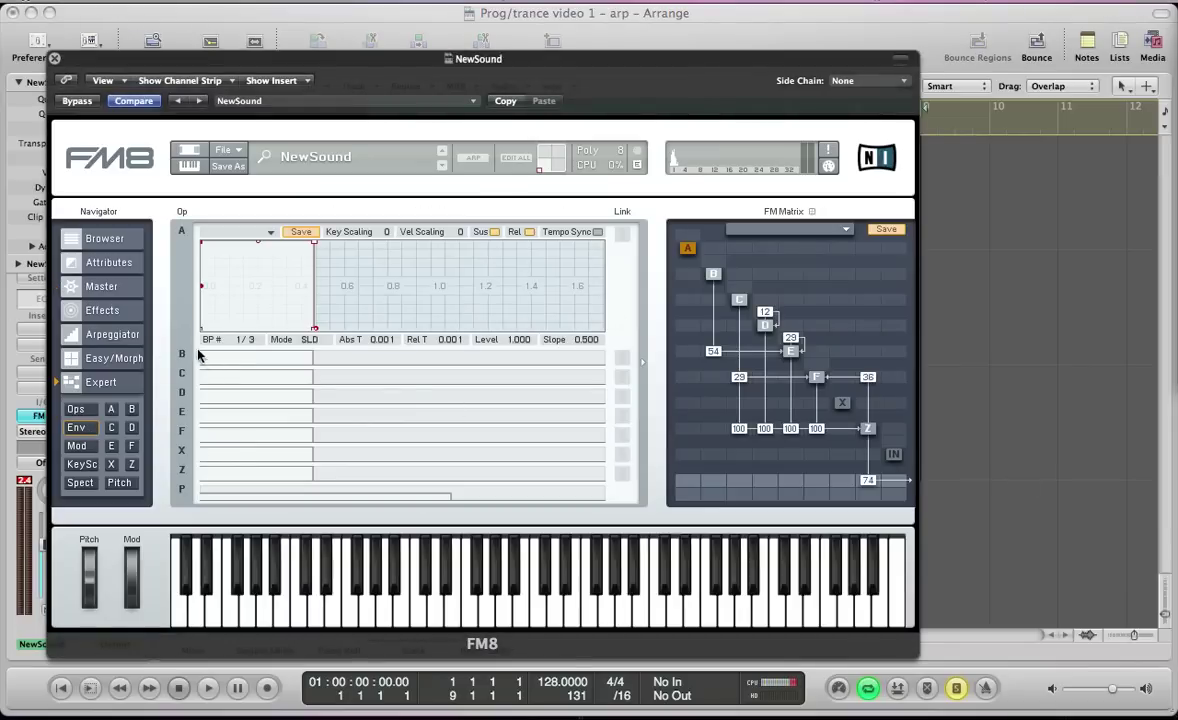
{"action": "left_click", "coordinate": [221, 359]}
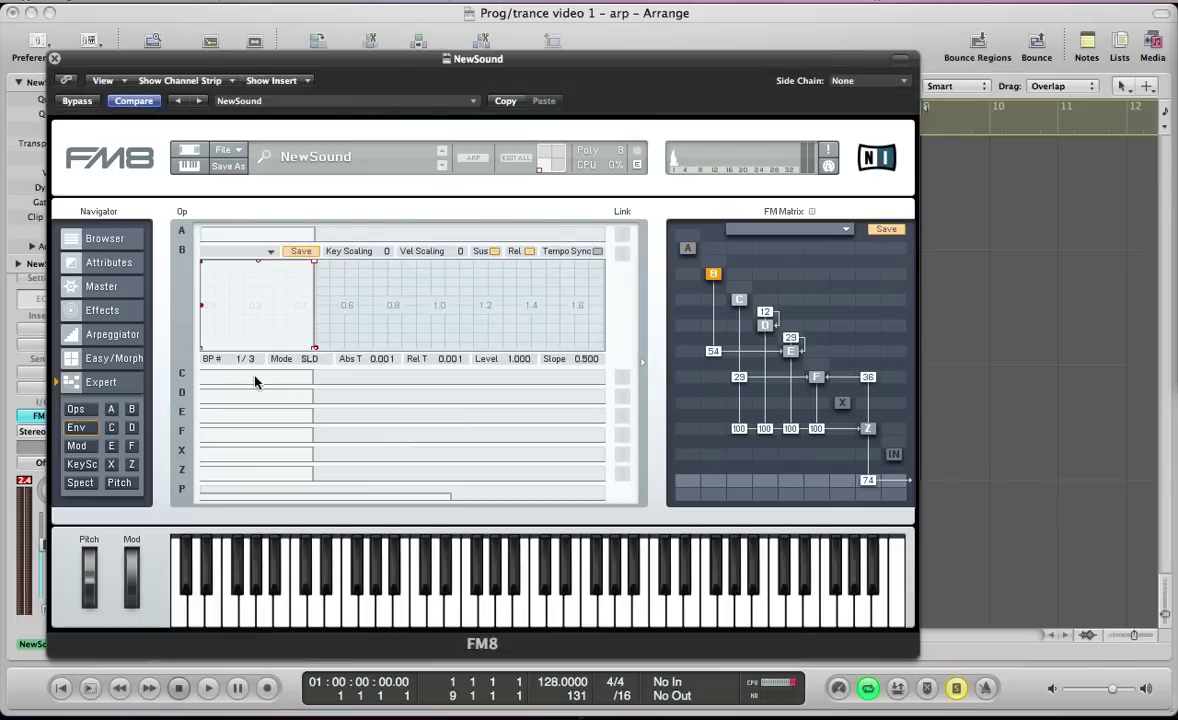
{"action": "left_click", "coordinate": [624, 377]}
{"action": "left_click", "coordinate": [626, 401]}
{"action": "left_click", "coordinate": [624, 416]}
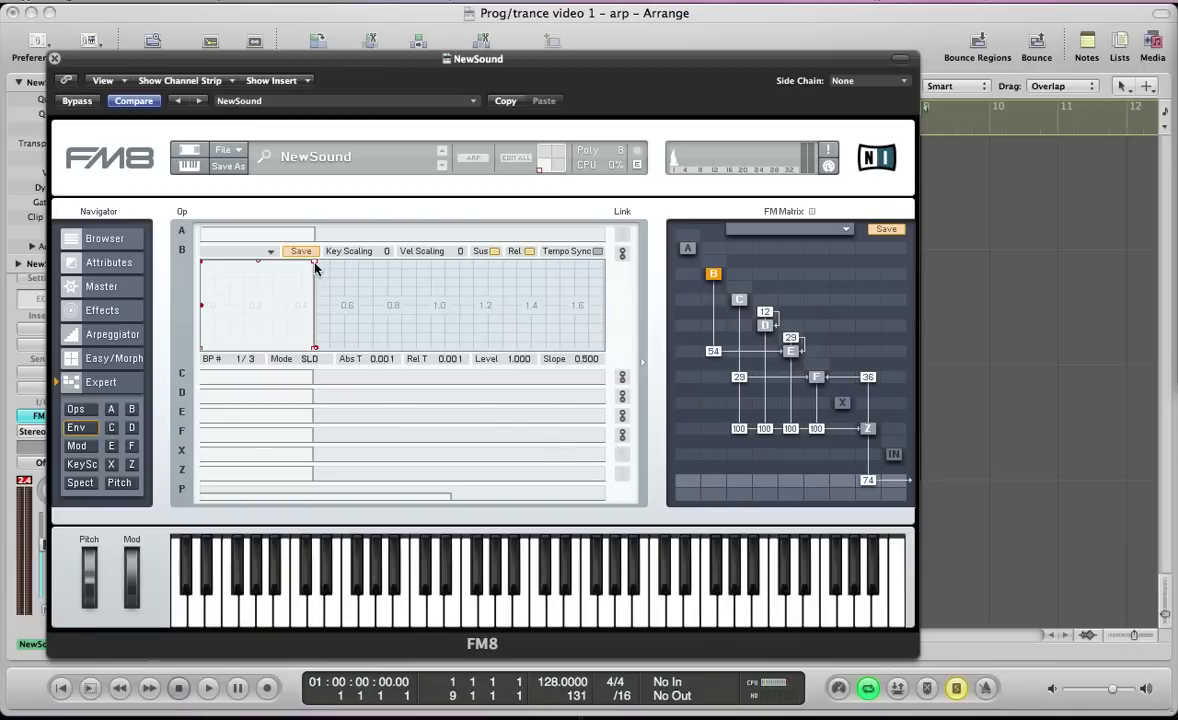
{"action": "left_click_drag", "start_coordinate": [315, 265], "coordinate": [476, 271]}
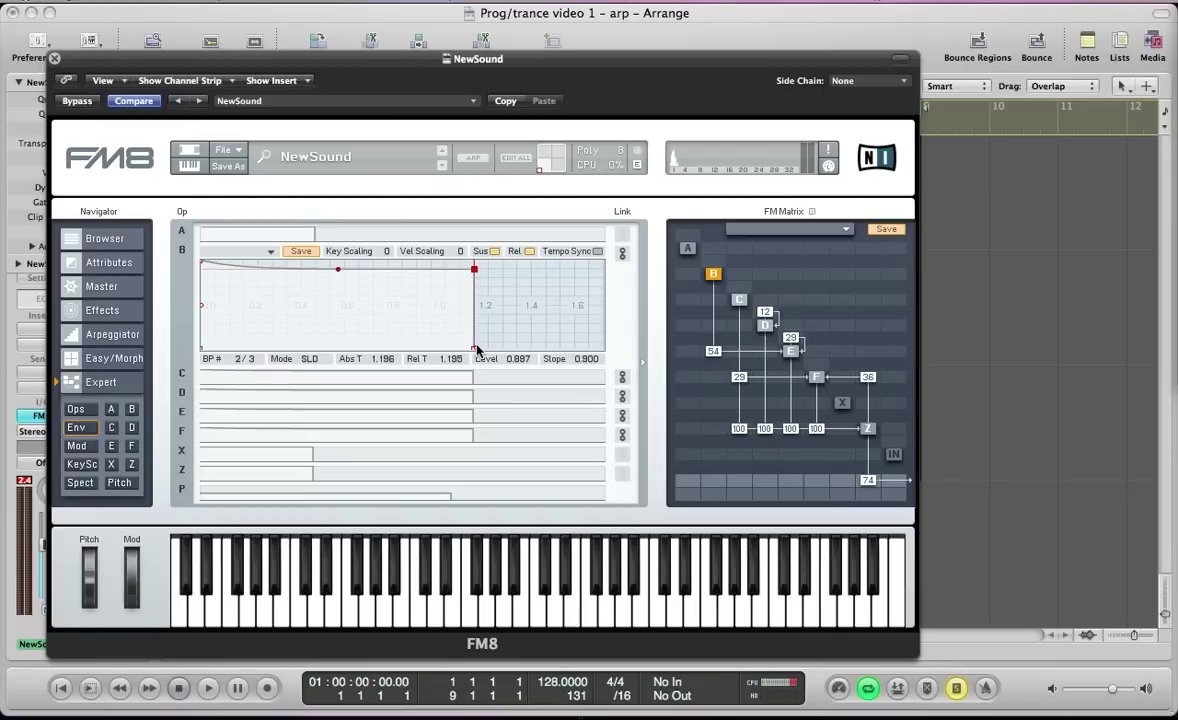
{"action": "left_click_drag", "start_coordinate": [477, 350], "coordinate": [528, 356]}
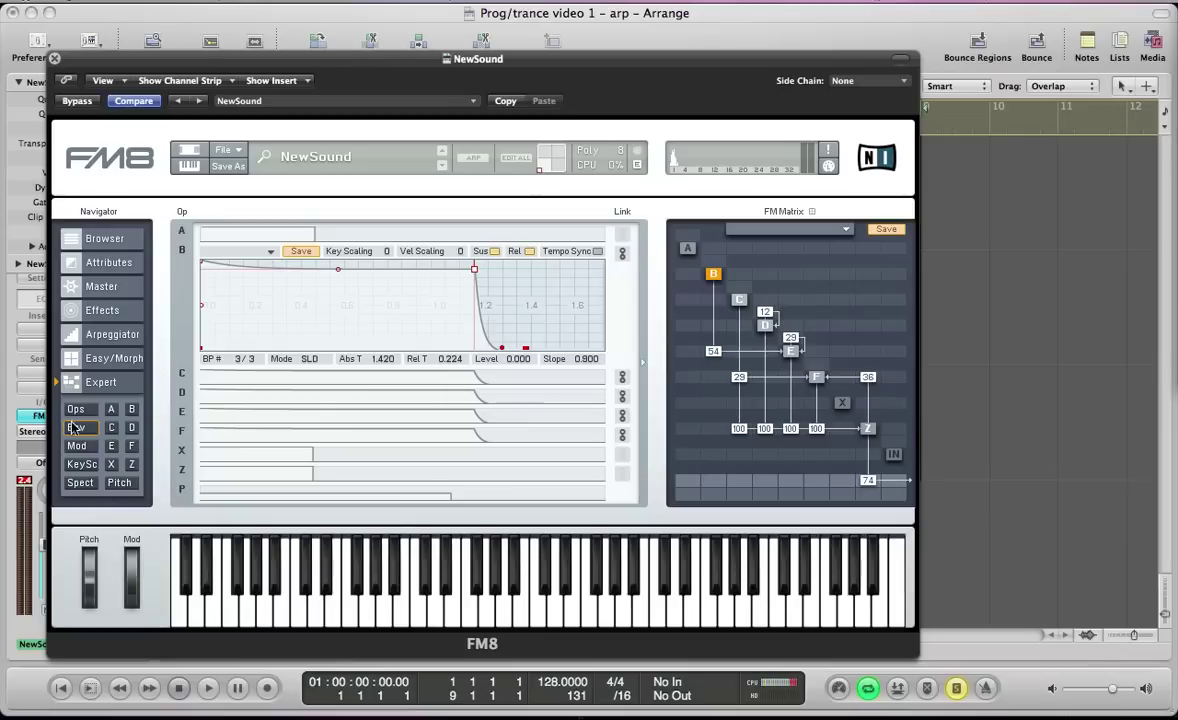
Switch the arpeggiator on with Key Sync, note length 100 and shuffle 8.
{"action": "left_click", "coordinate": [99, 340]}
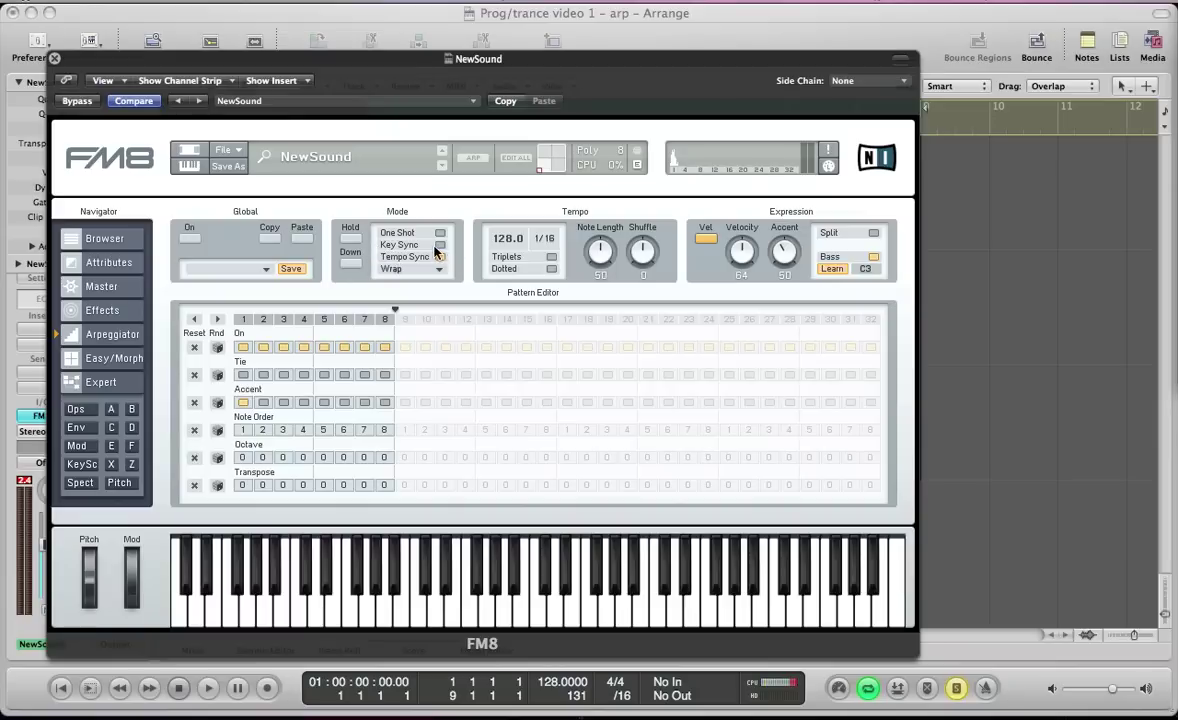
{"action": "left_click", "coordinate": [440, 246]}
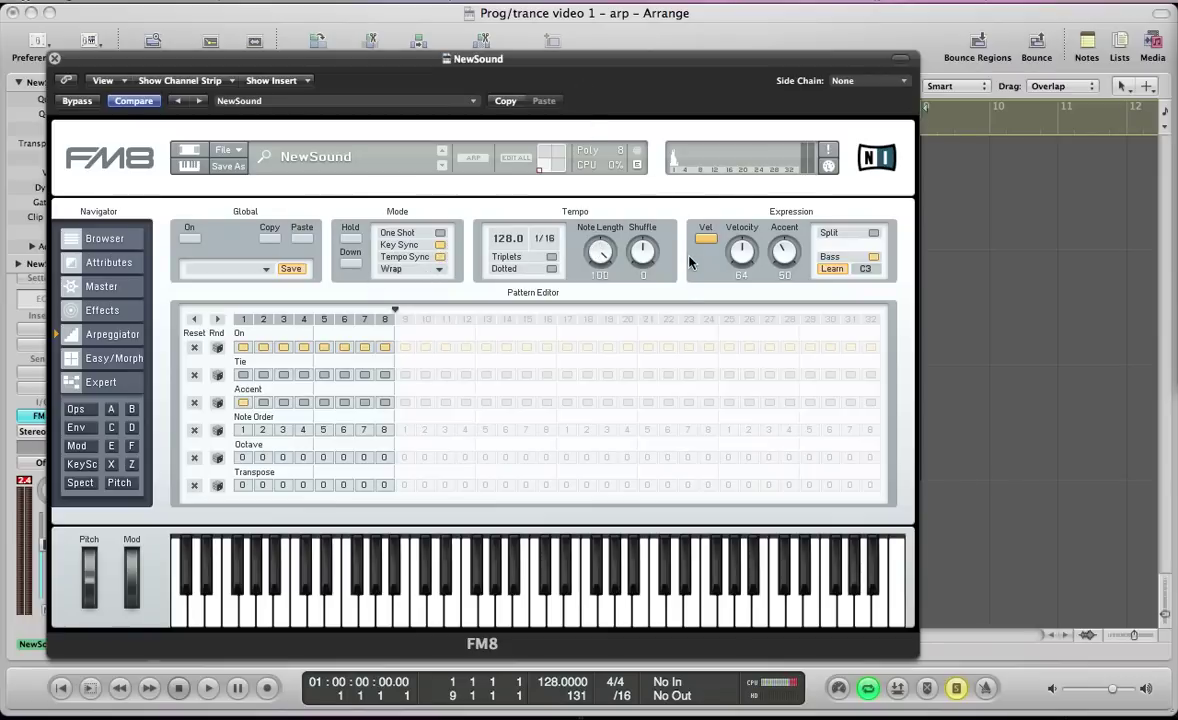
{"action": "left_click_drag", "start_coordinate": [641, 260], "coordinate": [641, 256]}
{"action": "left_click", "coordinate": [189, 238]}
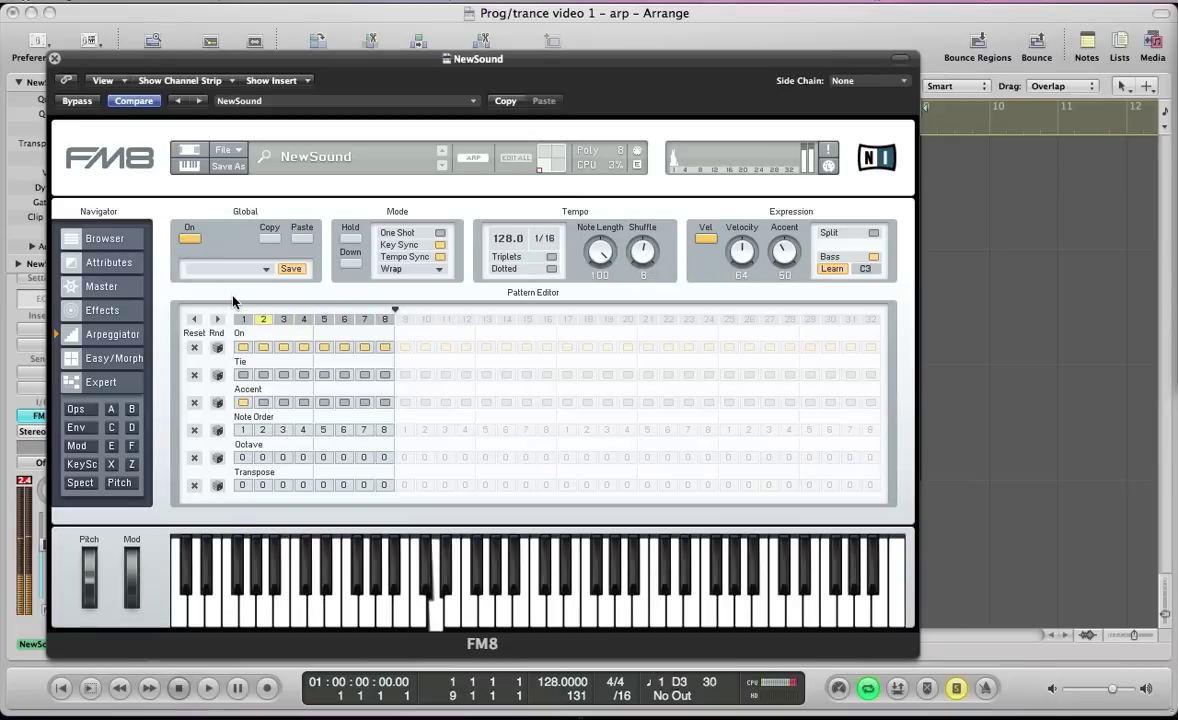
On operator Z's filter page, drop the cutoff to about 5 and set Filter 2 resonance to 0.
{"action": "left_click", "coordinate": [133, 465]}
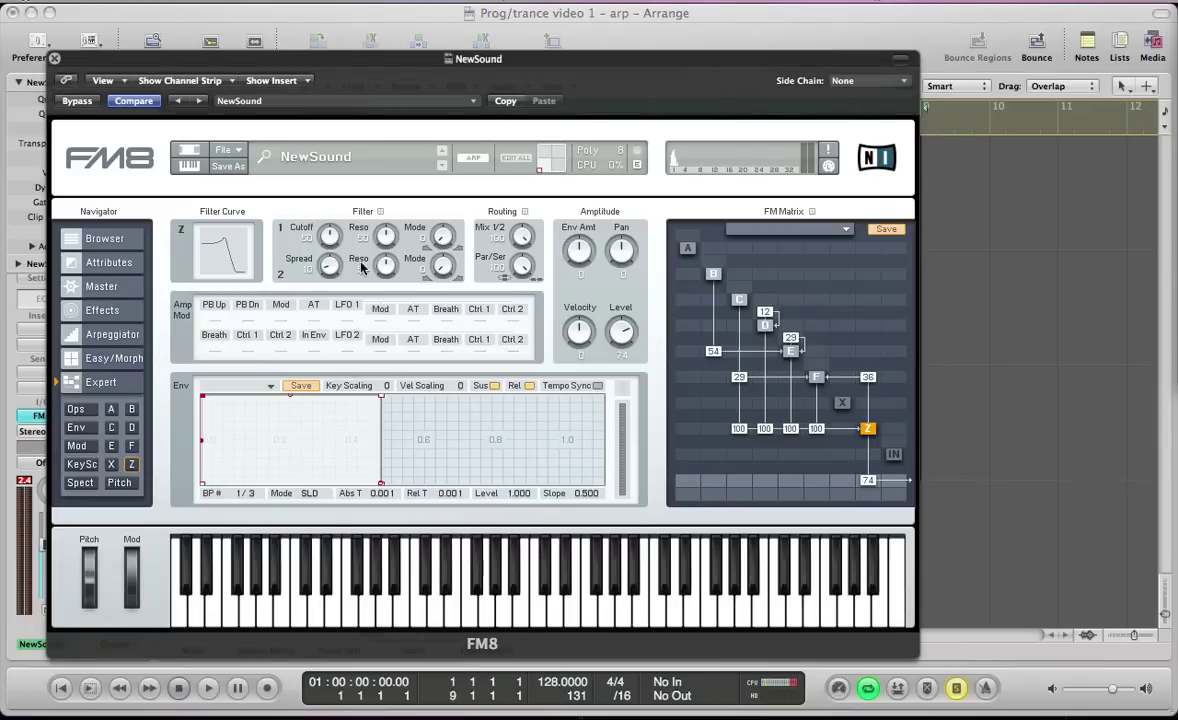
{"action": "left_click_drag", "start_coordinate": [308, 228], "coordinate": [330, 280]}
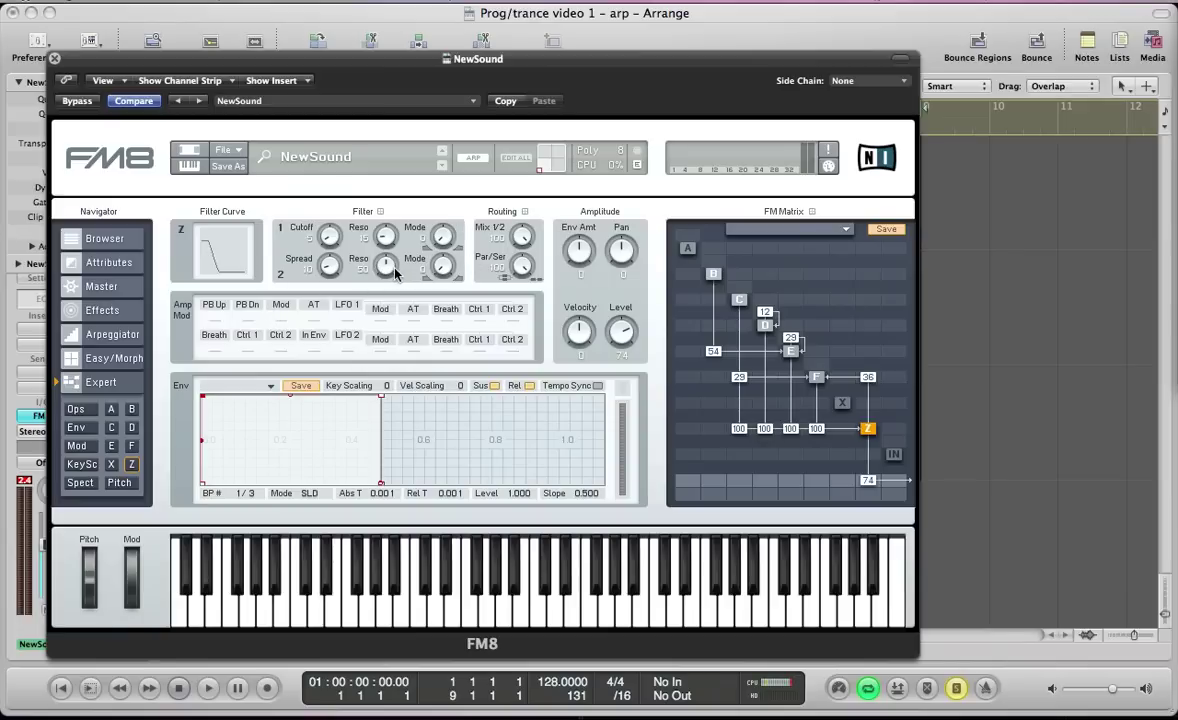
{"action": "left_click_drag", "start_coordinate": [394, 273], "coordinate": [300, 335]}
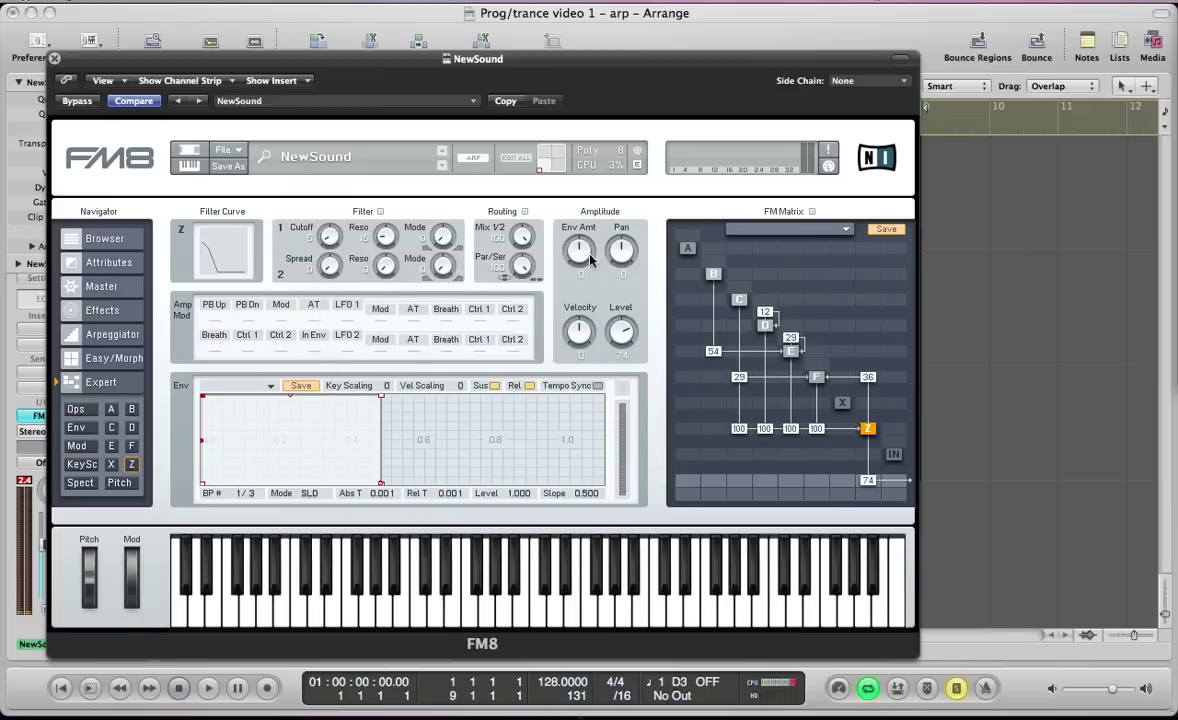
Set Z's filter envelope amount to 100 with a curved pluck from 0.133 to zero by ~0.17 s.
{"action": "left_click_drag", "start_coordinate": [590, 256], "coordinate": [584, 218]}
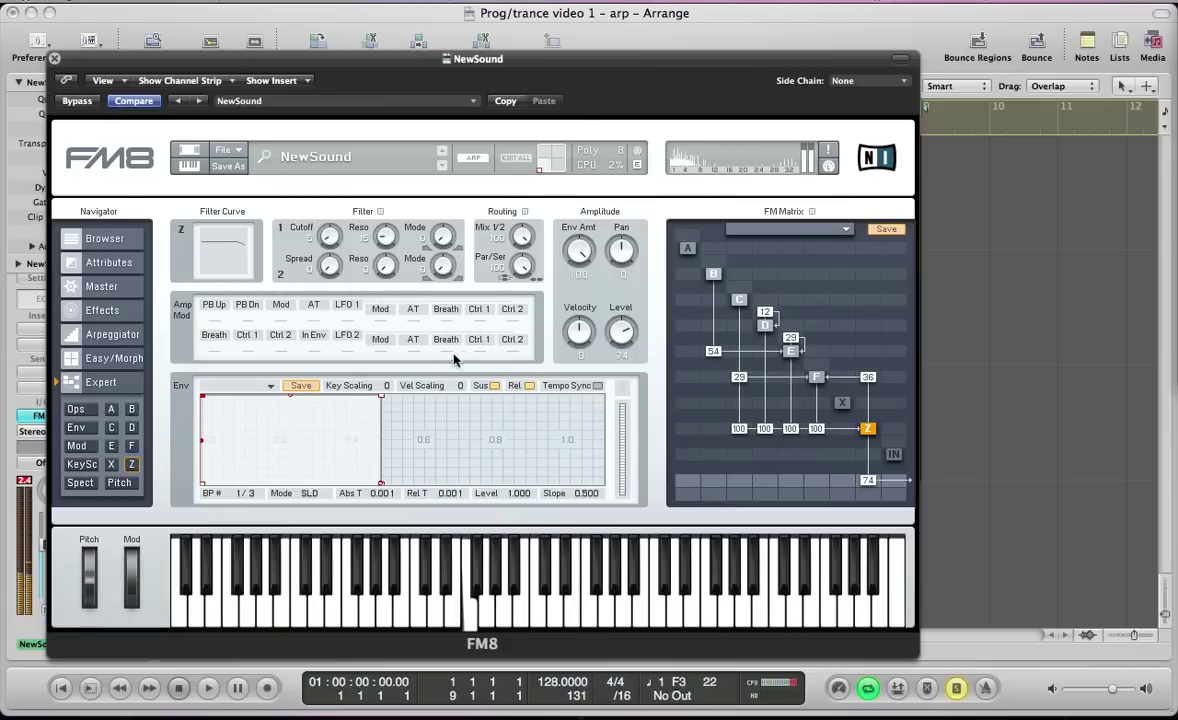
{"action": "left_click_drag", "start_coordinate": [379, 397], "coordinate": [374, 484]}
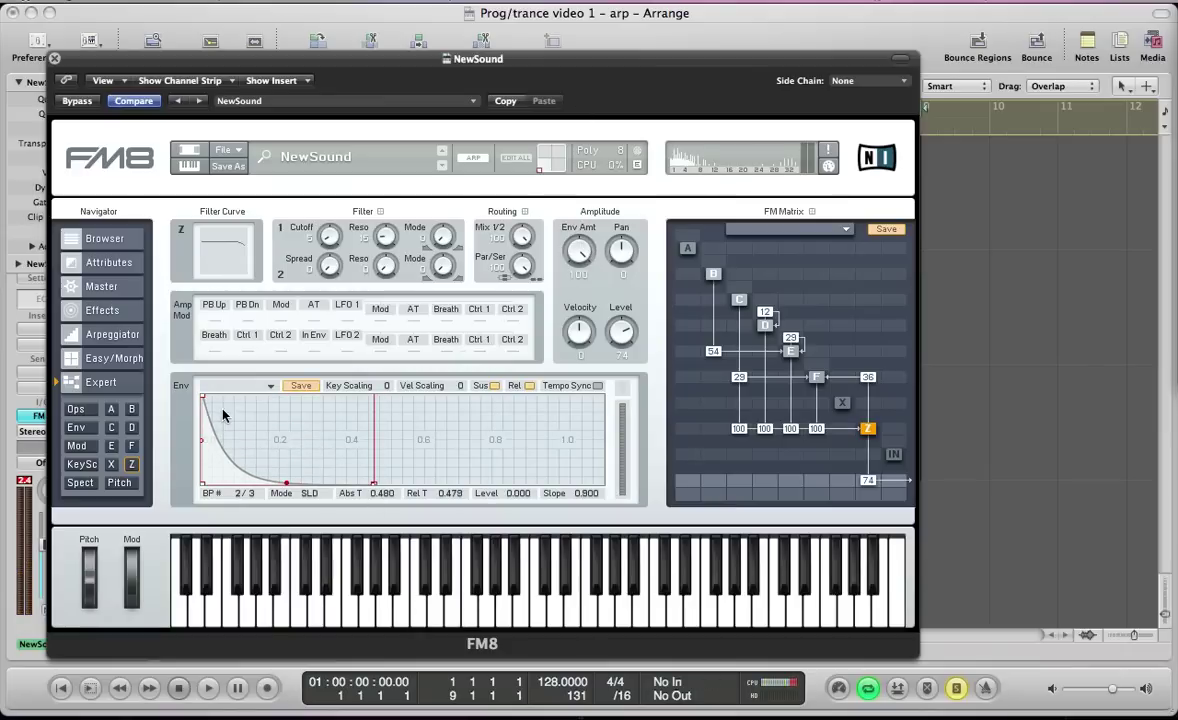
{"action": "left_click_drag", "start_coordinate": [203, 398], "coordinate": [199, 478]}
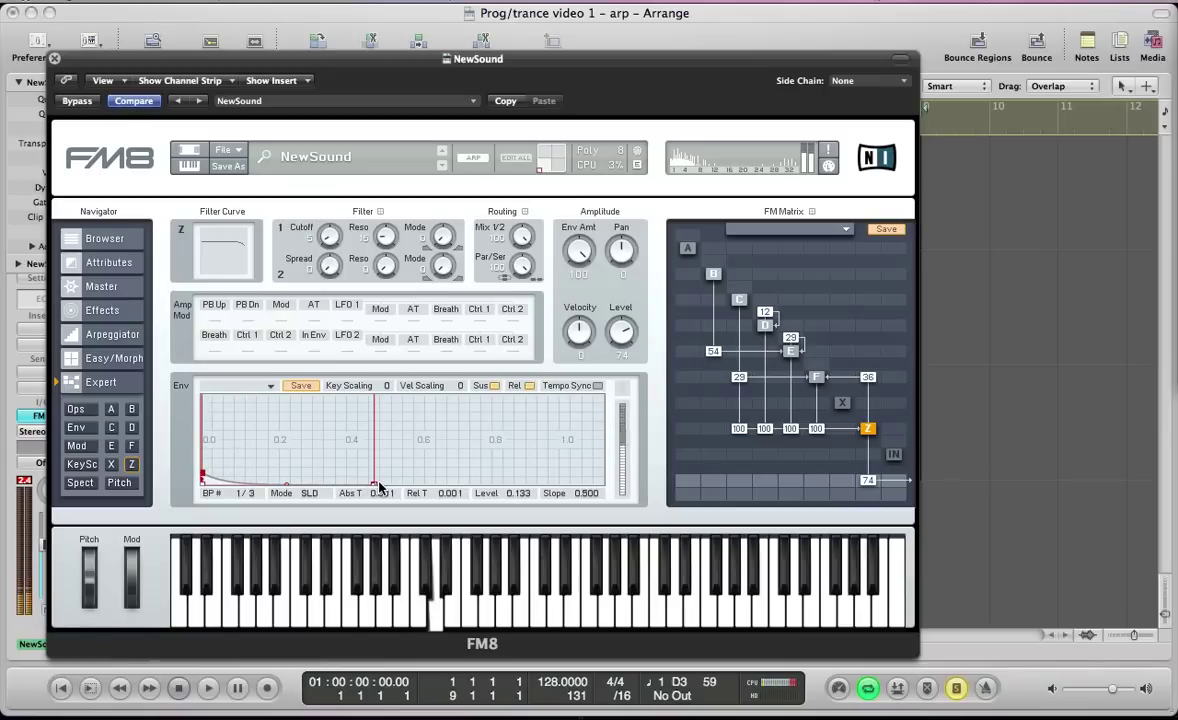
{"action": "left_click_drag", "start_coordinate": [377, 487], "coordinate": [262, 493]}
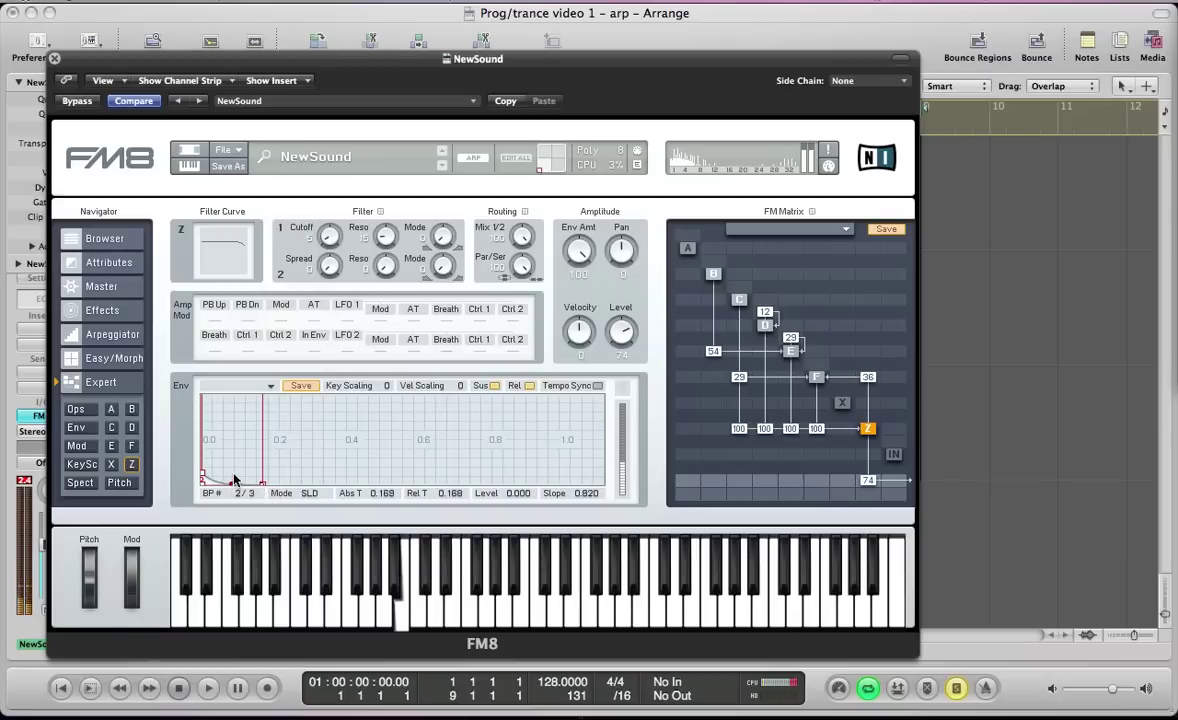
{"action": "left_click_drag", "start_coordinate": [234, 476], "coordinate": [264, 490]}
{"action": "left_click", "coordinate": [203, 477]}
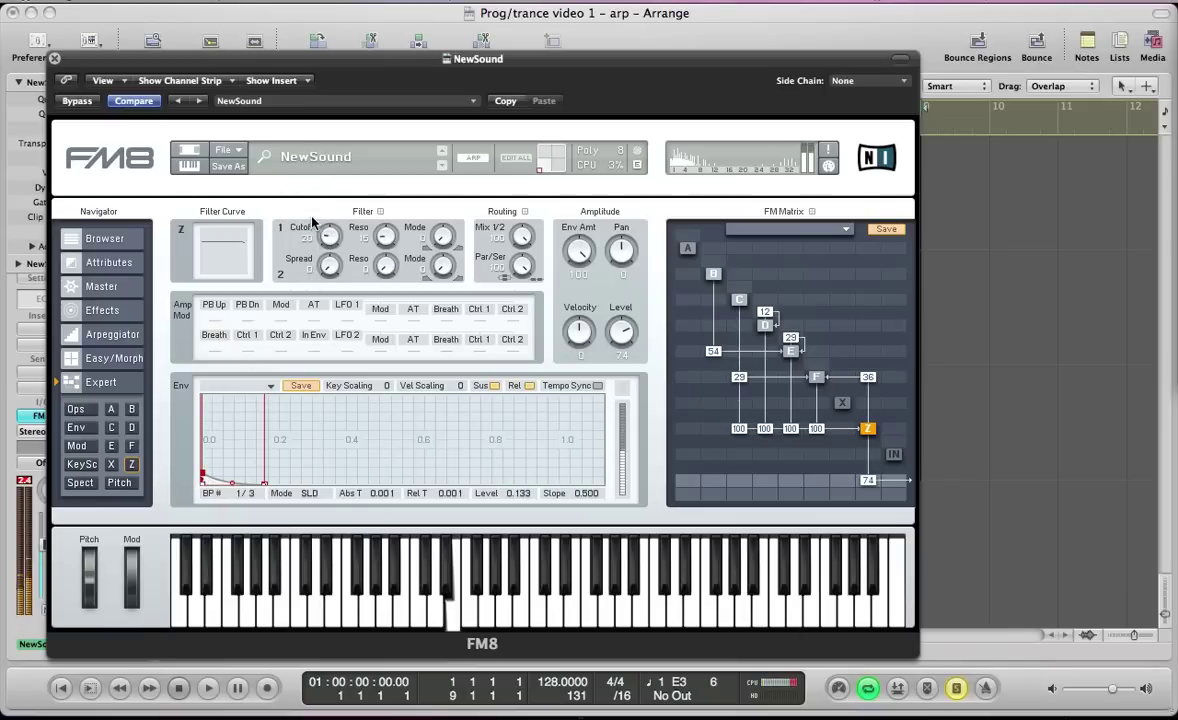
{"action": "left_click_drag", "start_coordinate": [320, 250], "coordinate": [325, 246]}
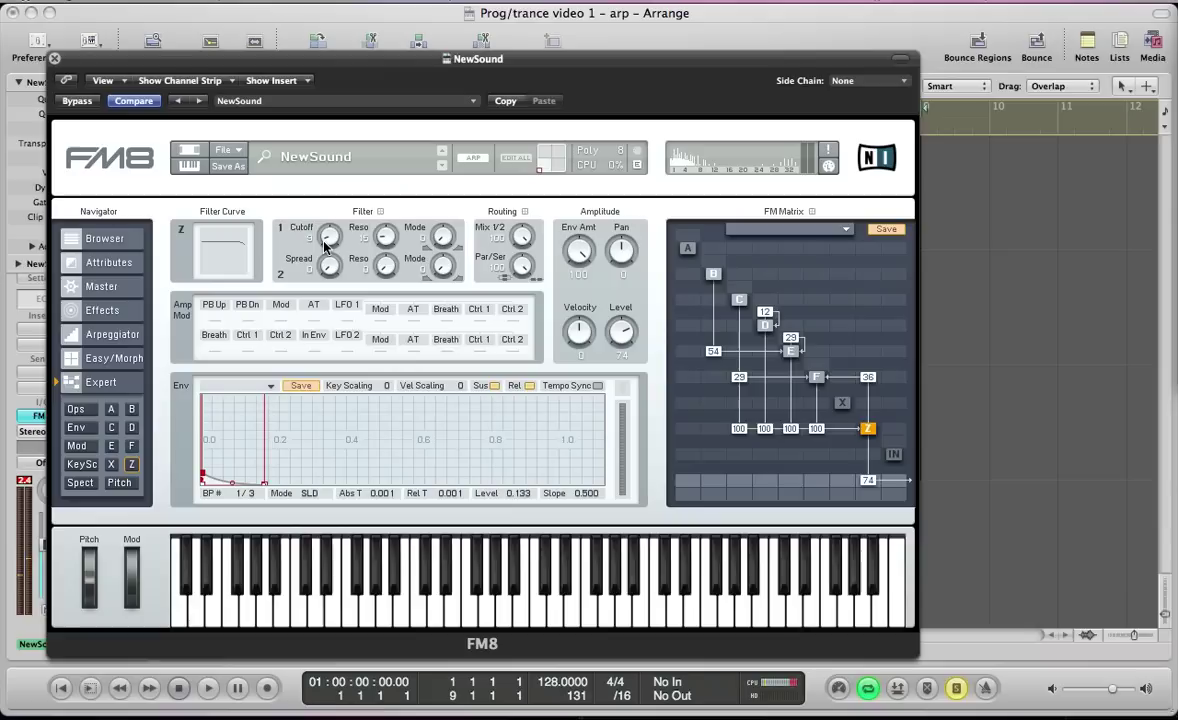
Extend the arpeggio pattern to 16 steps and turn off the accent on step 1.
{"action": "left_click", "coordinate": [140, 334]}
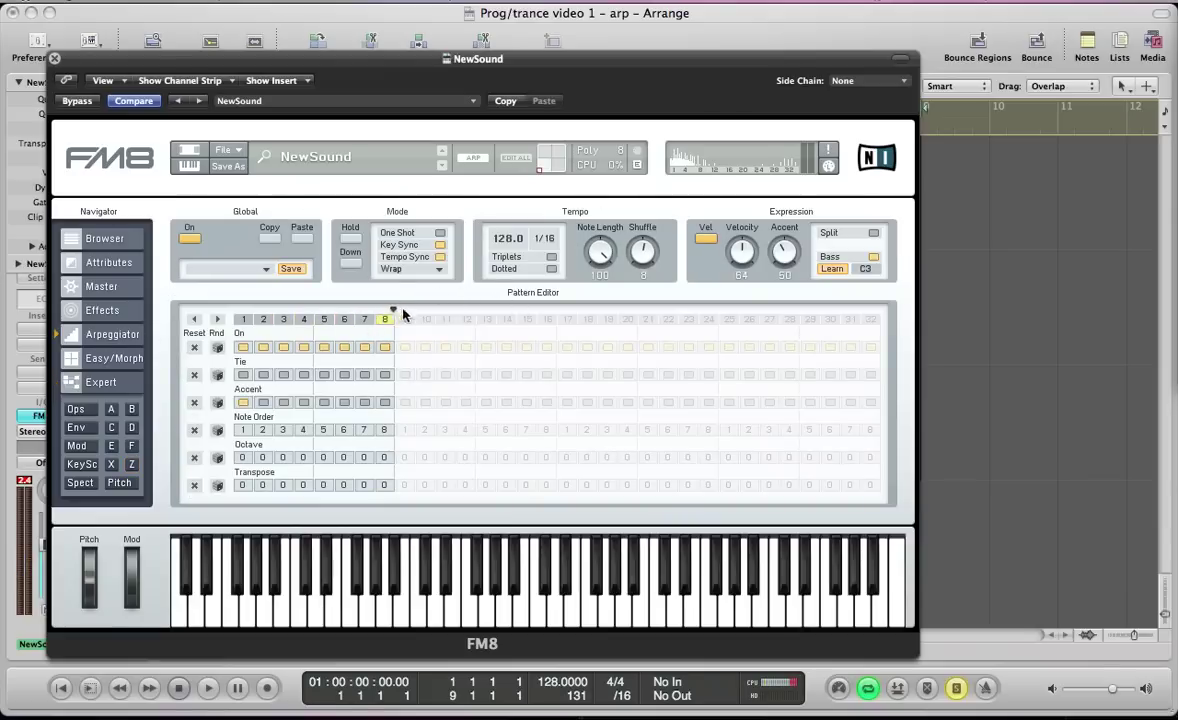
{"action": "left_click_drag", "start_coordinate": [399, 311], "coordinate": [557, 314]}
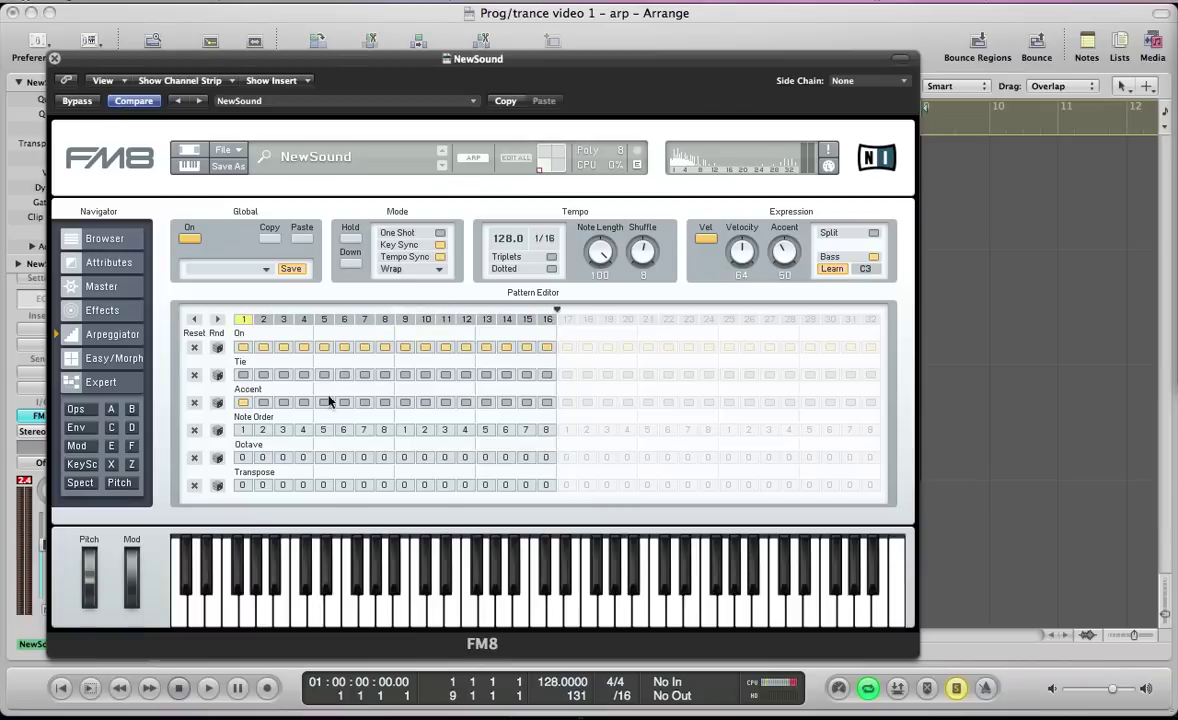
{"action": "left_click", "coordinate": [243, 402]}
Transpose arpeggio step 2 up 5 semitones and steps 4 and 7 up 8.
{"action": "left_click", "coordinate": [266, 490]}
{"action": "left_click", "coordinate": [266, 387]}
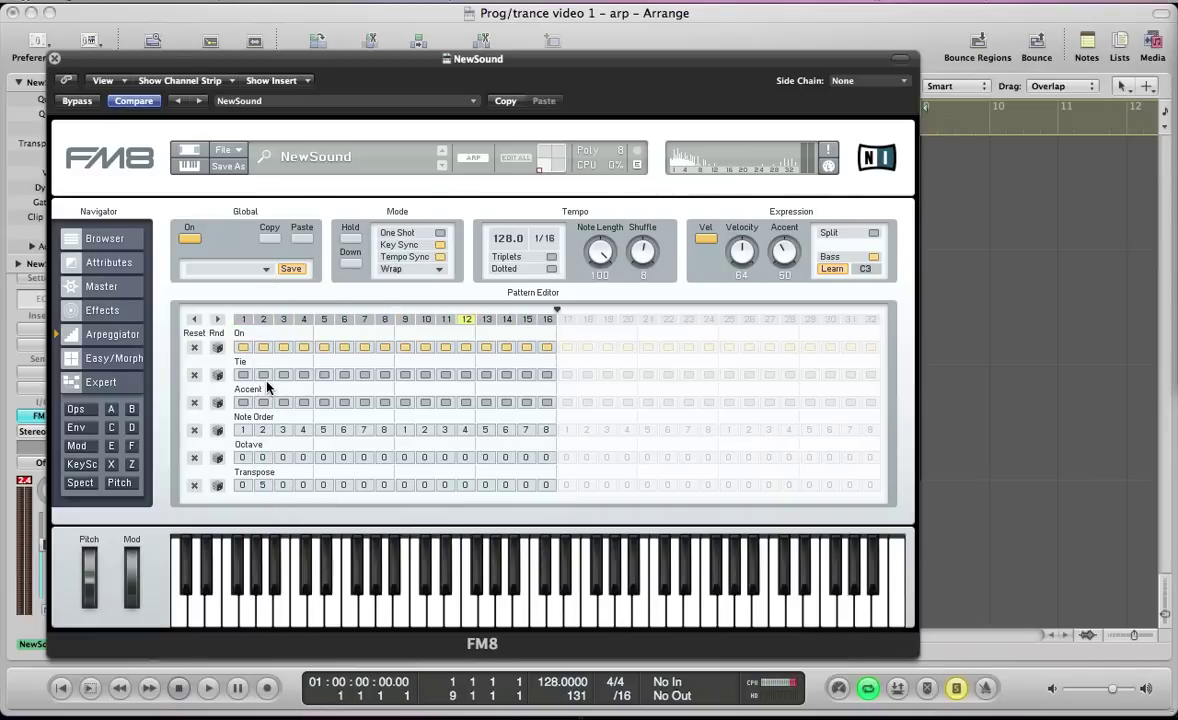
{"action": "left_click", "coordinate": [304, 485]}
{"action": "left_click", "coordinate": [303, 321]}
{"action": "left_click", "coordinate": [361, 487]}
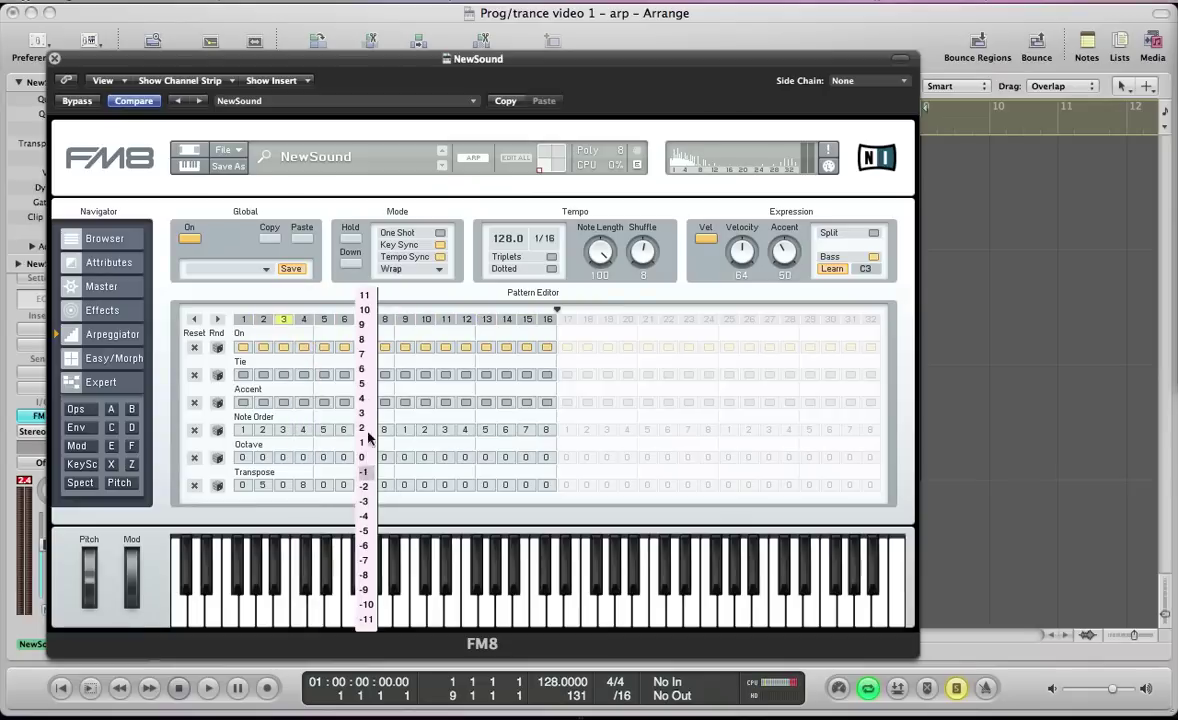
{"action": "left_click", "coordinate": [369, 341]}
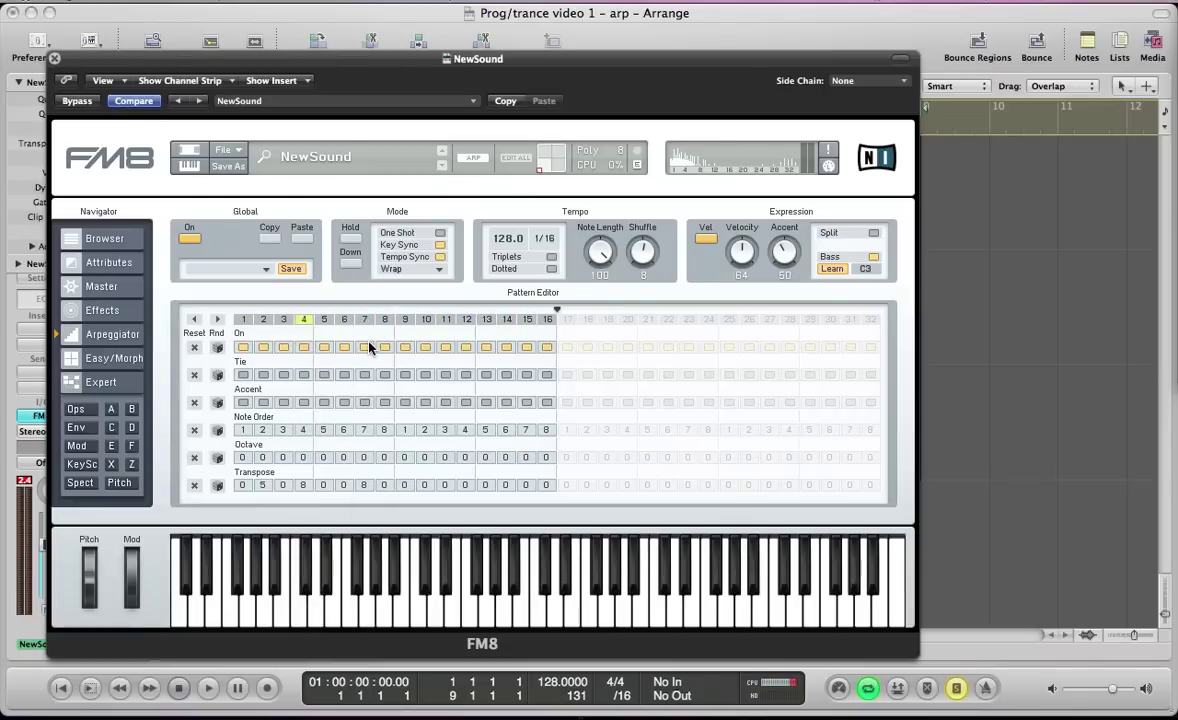
Transpose steps 11 and 13 up 8, step 15 up 5, and raise step 16 one octave.
{"action": "left_click", "coordinate": [446, 485]}
{"action": "left_click", "coordinate": [447, 339]}
{"action": "left_click", "coordinate": [485, 485]}
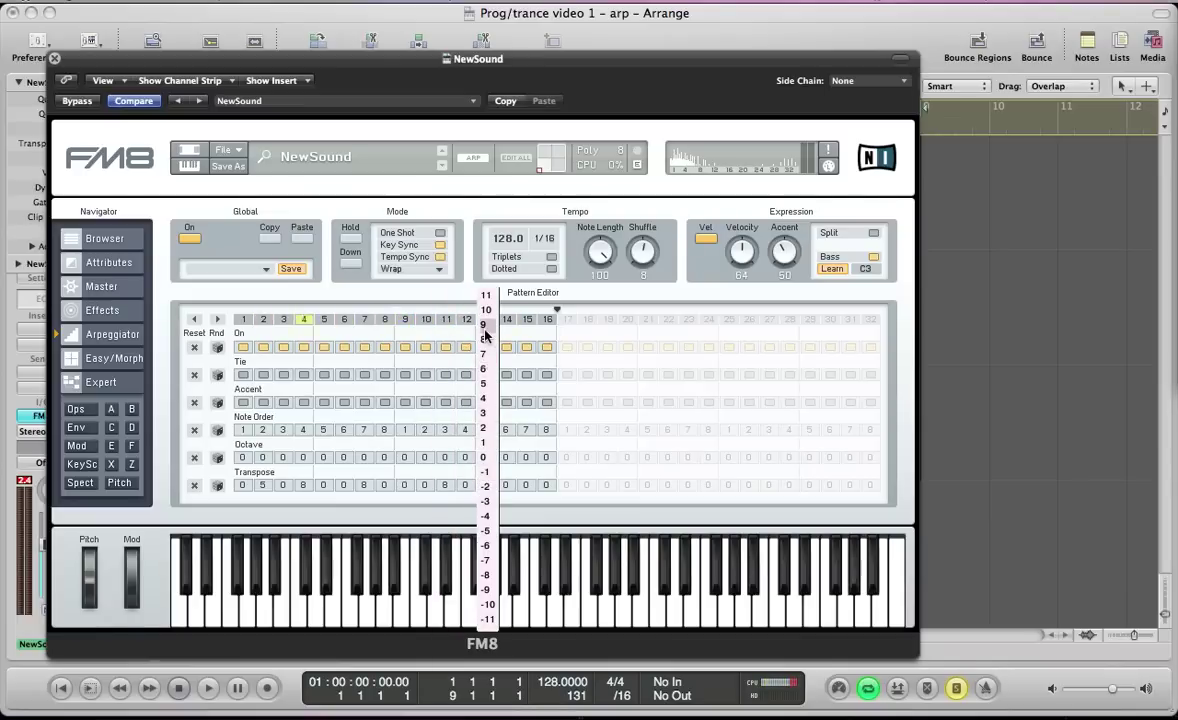
{"action": "left_click_drag", "start_coordinate": [485, 335], "coordinate": [485, 338]}
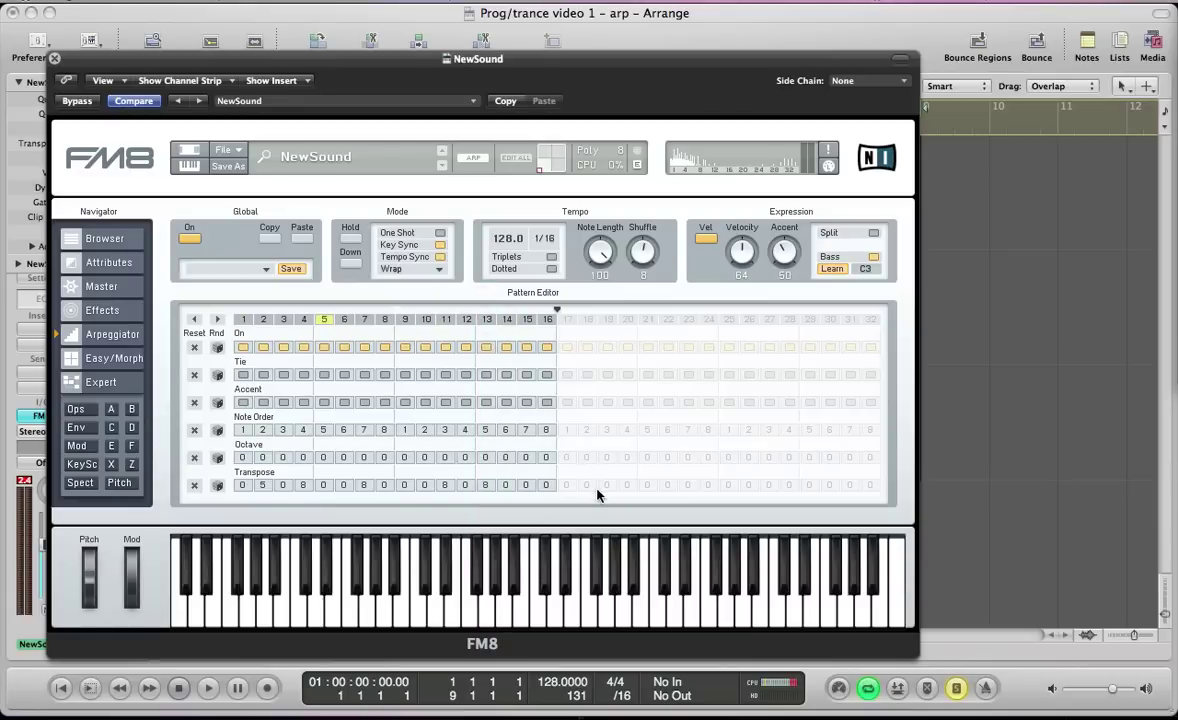
{"action": "left_click_drag", "start_coordinate": [527, 485], "coordinate": [526, 383]}
{"action": "left_click_drag", "start_coordinate": [549, 461], "coordinate": [550, 479]}
Enable the Shelving EQ effect and raise its high-shelf handle to brighten the top end.
{"action": "left_click", "coordinate": [100, 309]}
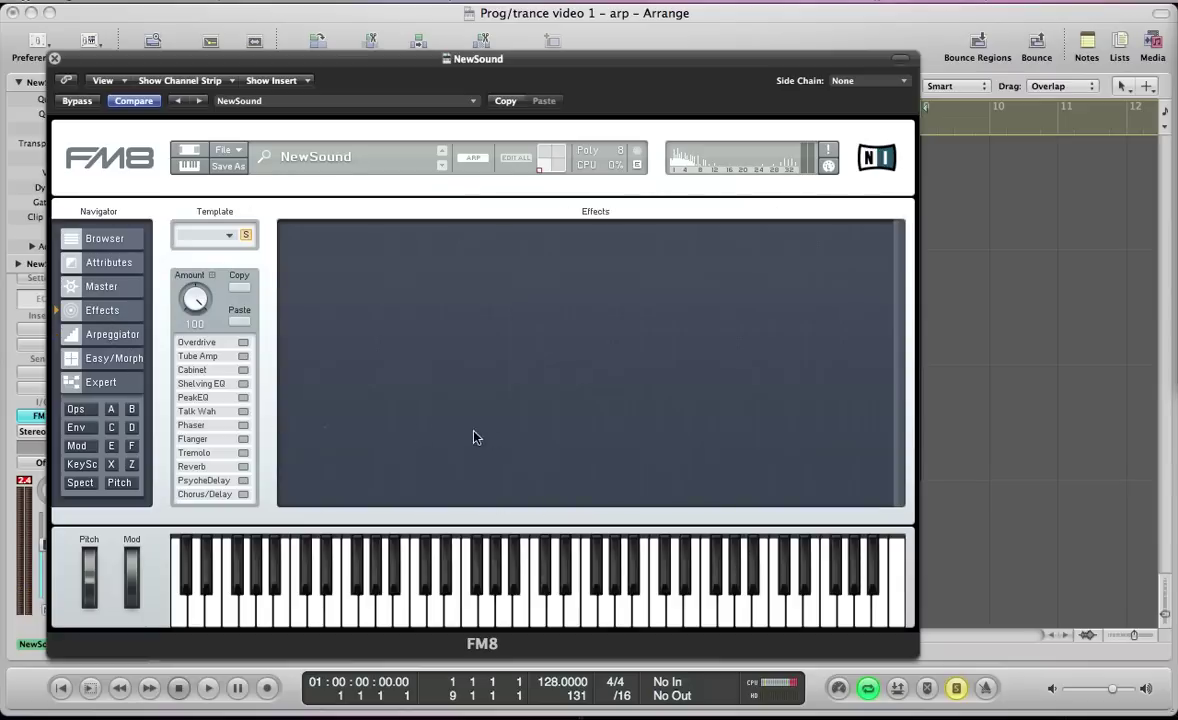
{"action": "left_click", "coordinate": [243, 384]}
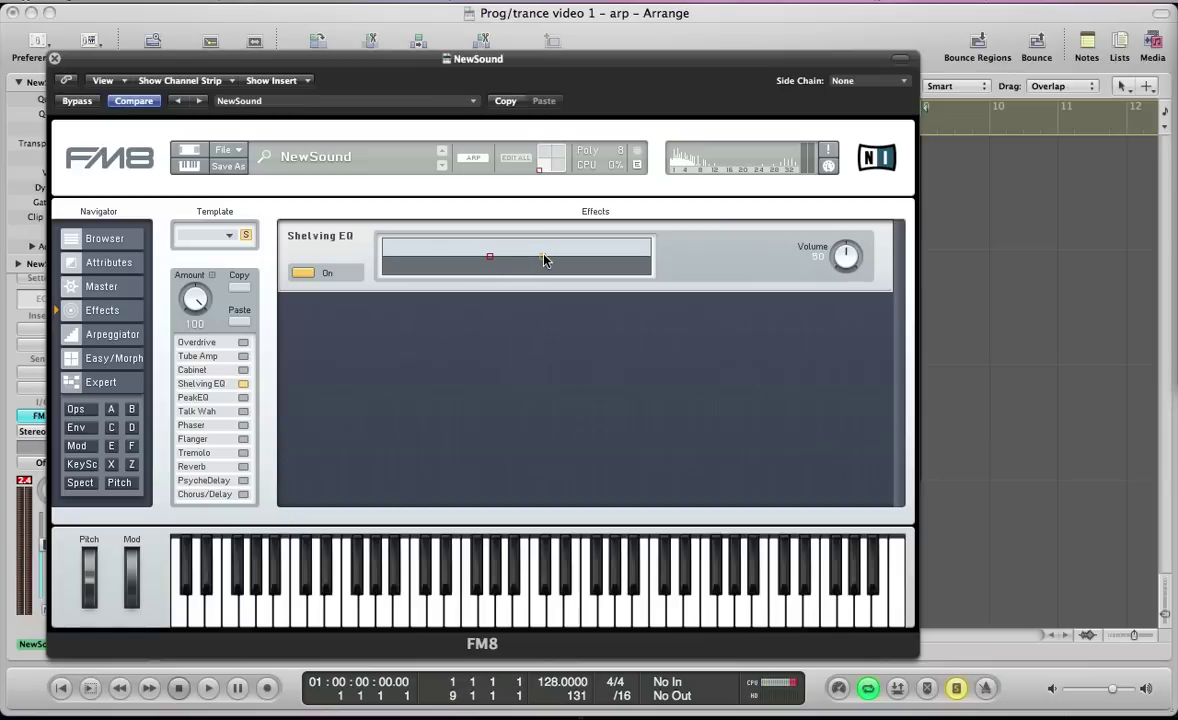
{"action": "mouse_move", "coordinate": [544, 260]}
{"action": "left_mouse_down"}
{"action": "mouse_move", "coordinate": [512, 238]}
{"action": "mouse_move", "coordinate": [555, 242]}
{"action": "mouse_move", "coordinate": [556, 256]}
{"action": "left_mouse_up"}
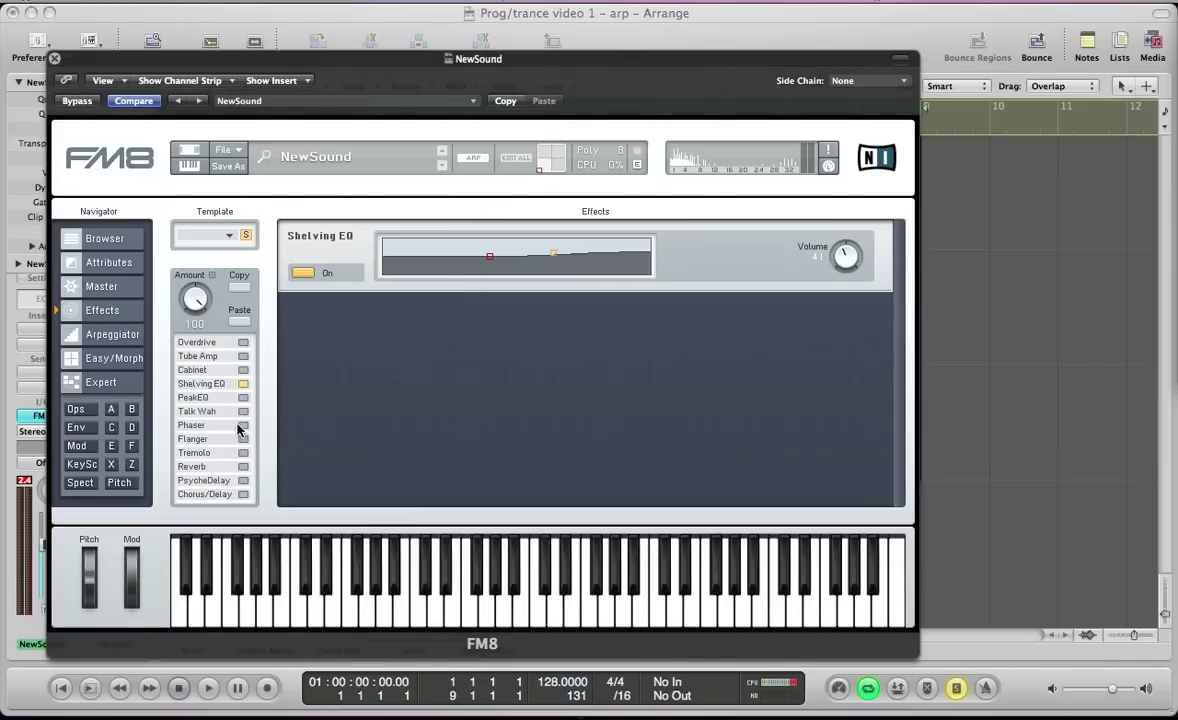
Add a Phaser synced to tempo, with rate slowed to about 36 and dry/wet at 11.
{"action": "left_click", "coordinate": [242, 425]}
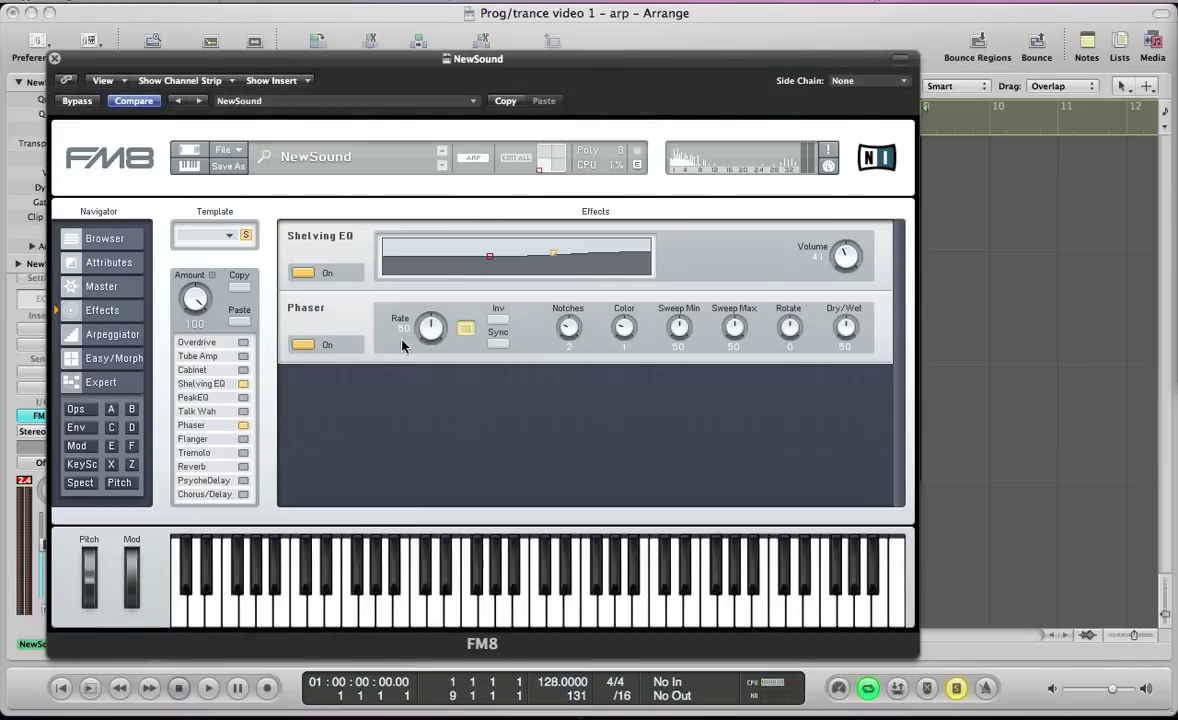
{"action": "left_click_drag", "start_coordinate": [410, 337], "coordinate": [432, 349]}
{"action": "left_click", "coordinate": [498, 344]}
{"action": "mouse_move", "coordinate": [845, 327]}
{"action": "left_mouse_down"}
{"action": "mouse_move", "coordinate": [835, 379]}
{"action": "mouse_move", "coordinate": [845, 306]}
{"action": "mouse_move", "coordinate": [845, 327]}
{"action": "left_mouse_up"}
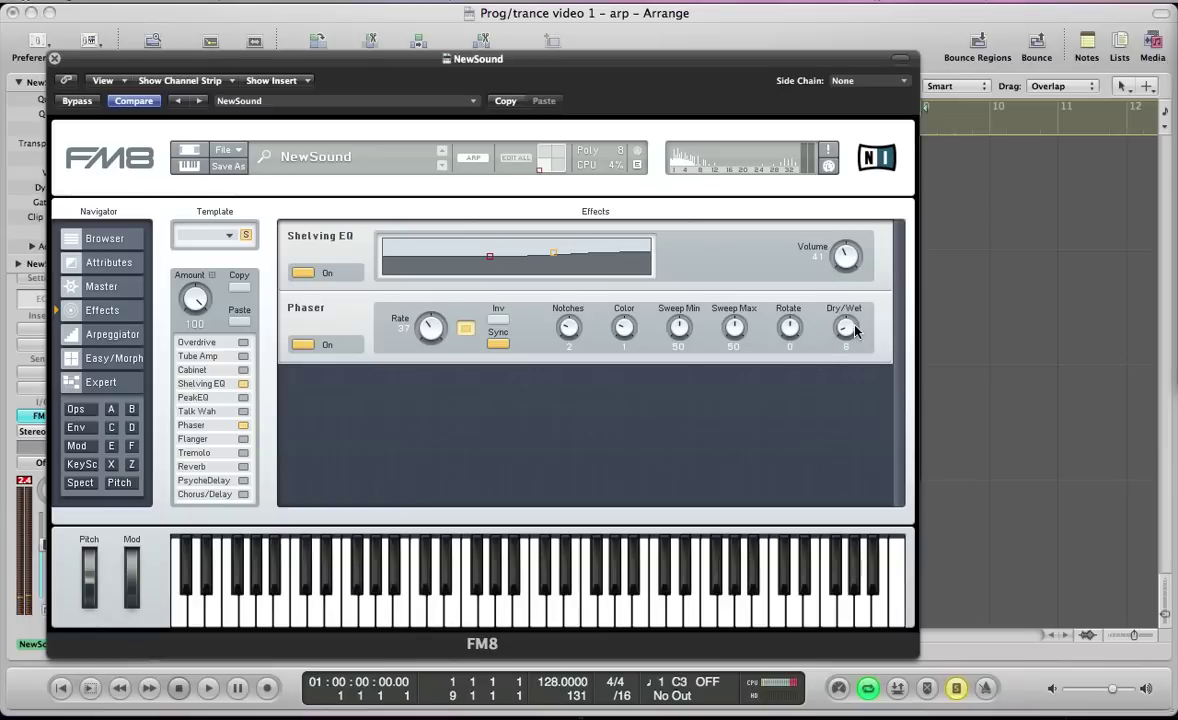
{"action": "left_click_drag", "start_coordinate": [853, 325], "coordinate": [852, 323]}
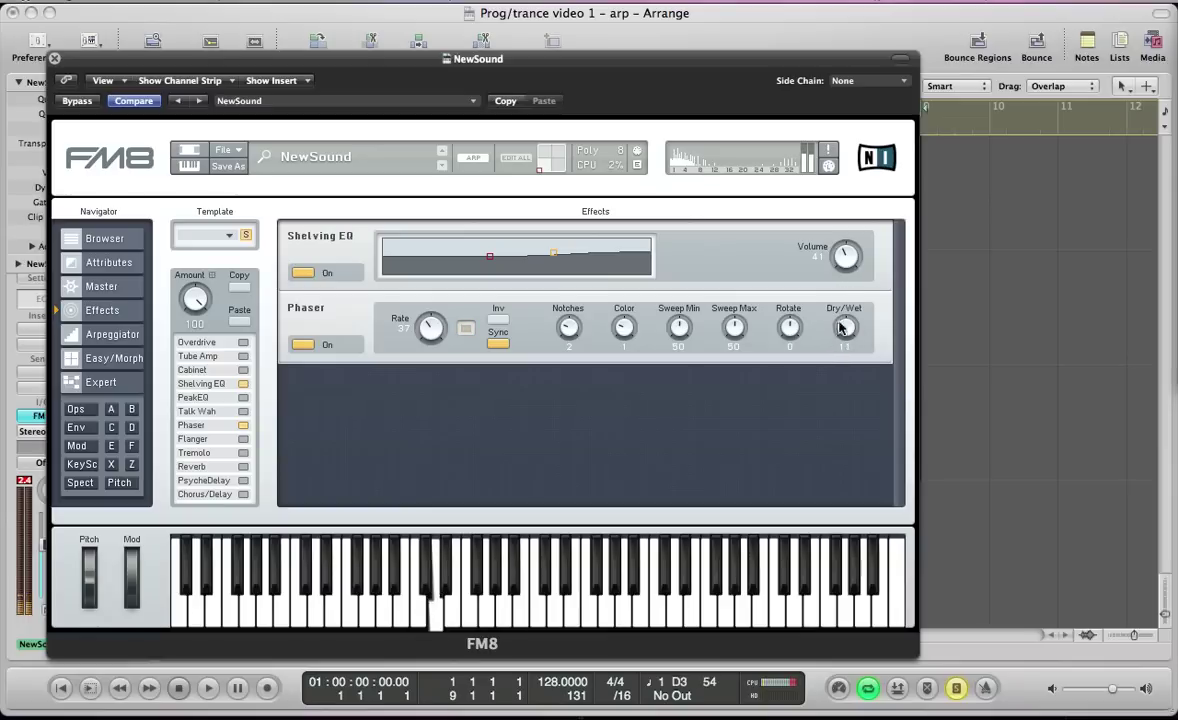
Add a Reverb with longer time, treble raised to 88 and dry/wet lowered to 13.
{"action": "left_click", "coordinate": [243, 466]}
{"action": "left_click_drag", "start_coordinate": [408, 411], "coordinate": [426, 394]}
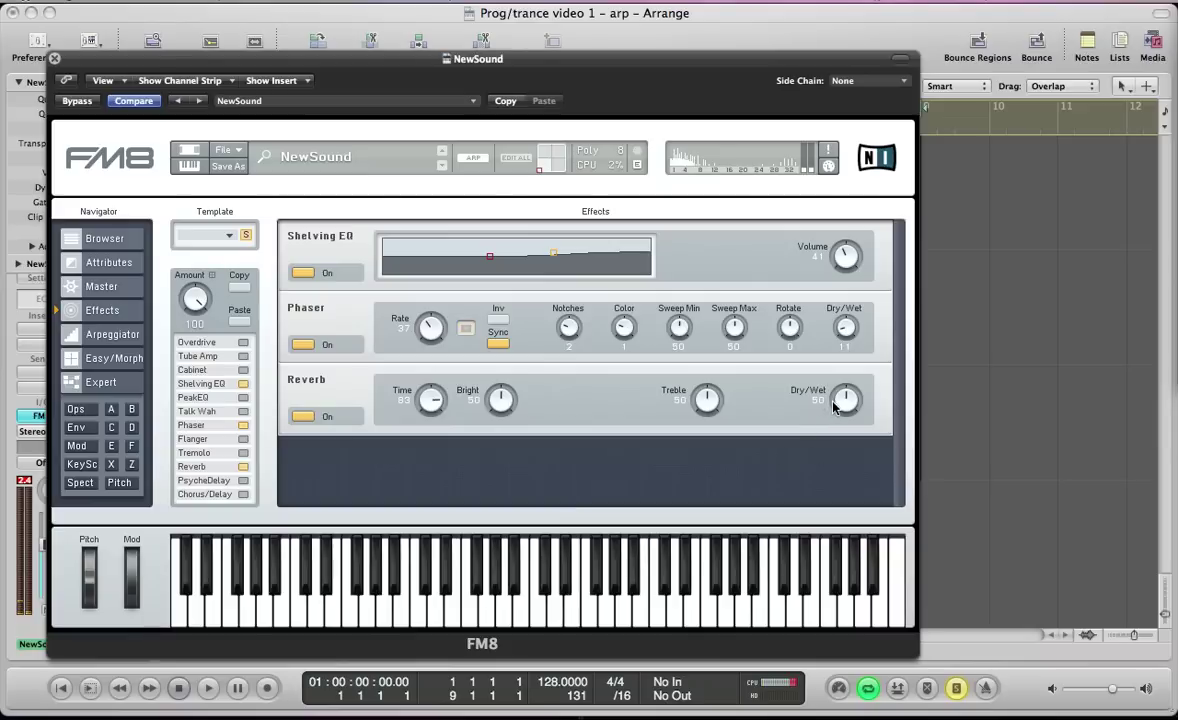
{"action": "left_click_drag", "start_coordinate": [827, 456], "coordinate": [827, 444]}
{"action": "left_click_drag", "start_coordinate": [706, 398], "coordinate": [700, 368]}
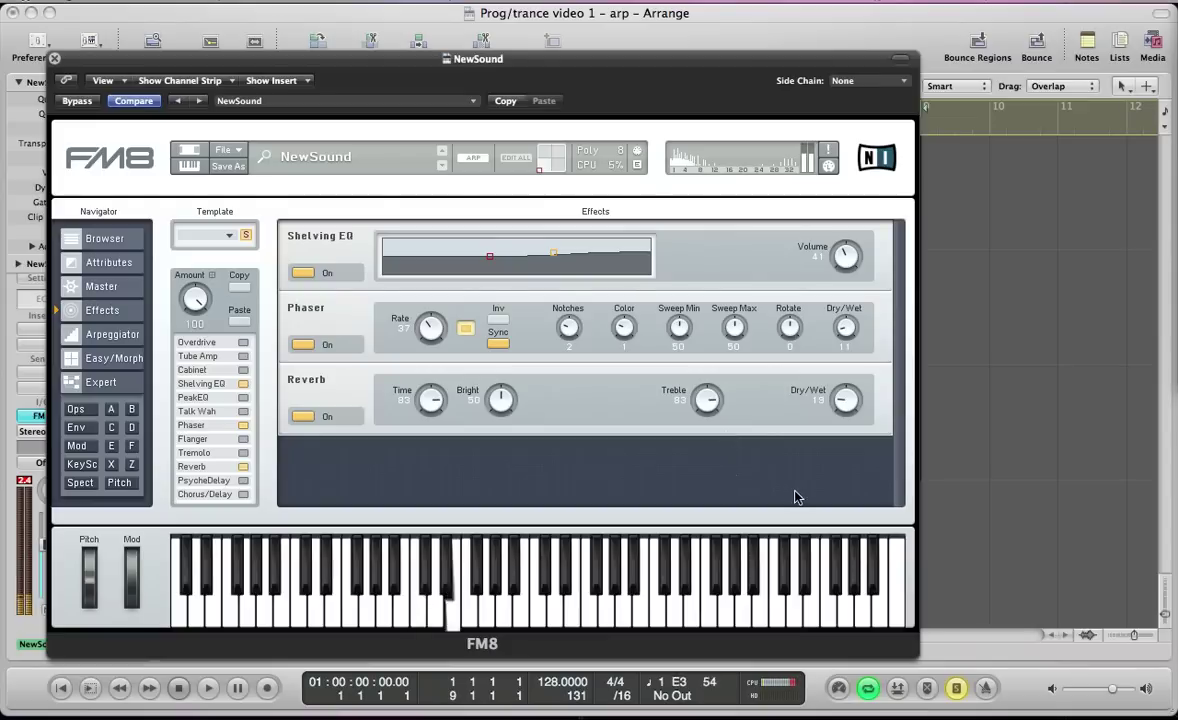
Add a tempo-synced PsycheDelay with stereo spread 100 and pitch 12.
{"action": "left_click", "coordinate": [243, 482]}
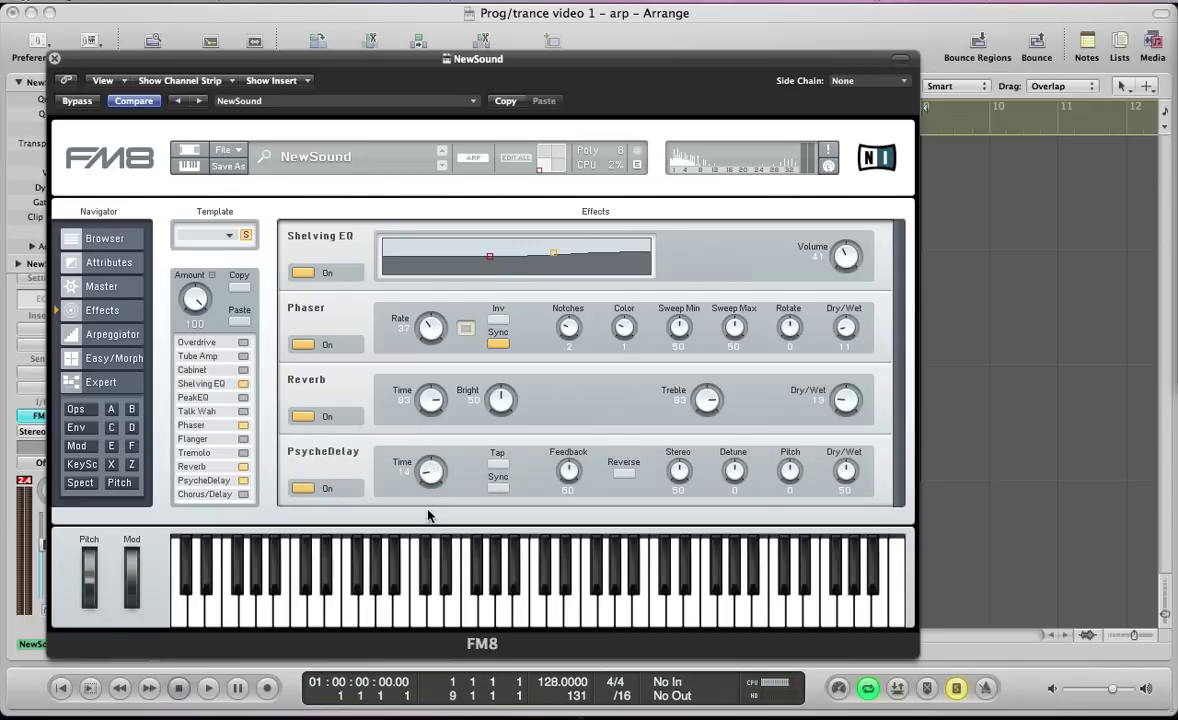
{"action": "left_click", "coordinate": [497, 487]}
{"action": "mouse_move", "coordinate": [702, 486]}
{"action": "left_mouse_down"}
{"action": "mouse_move", "coordinate": [690, 440]}
{"action": "mouse_move", "coordinate": [696, 497]}
{"action": "left_mouse_up"}
{"action": "left_click_drag", "start_coordinate": [785, 470], "coordinate": [765, 342]}
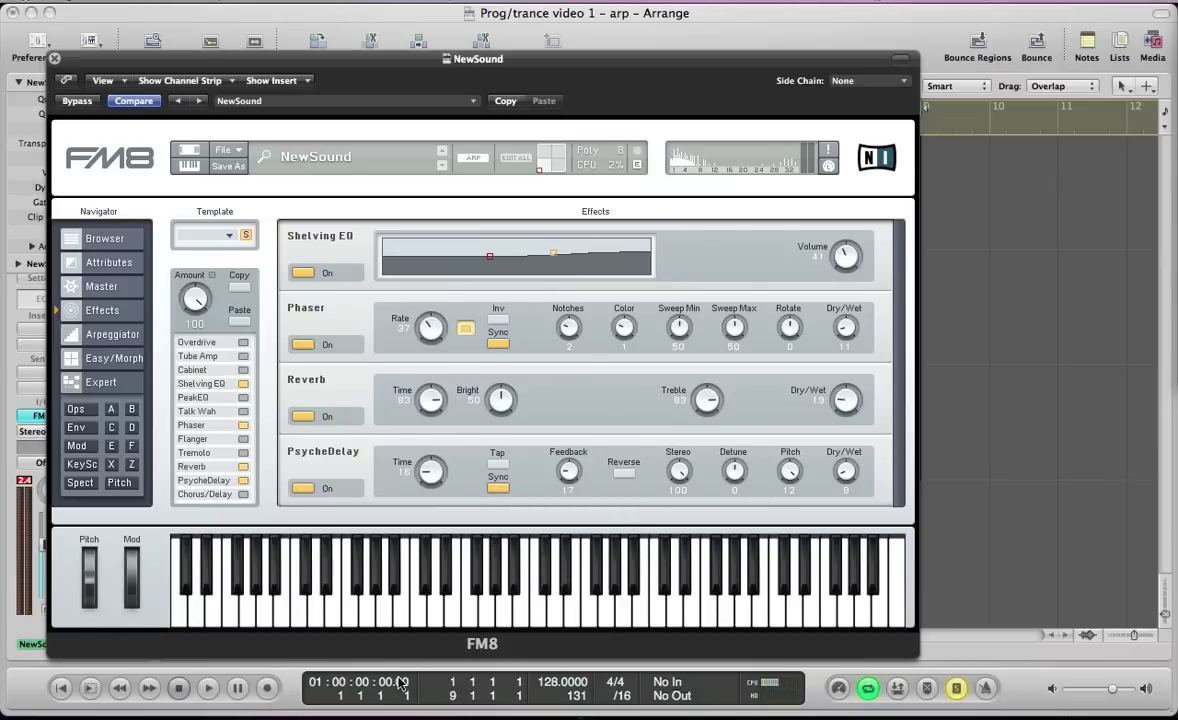
Give operator Z a rising key-scaling curve: breakpoint near C5 at level 2, upper at 6, top 17.
{"action": "left_click", "coordinate": [130, 466]}
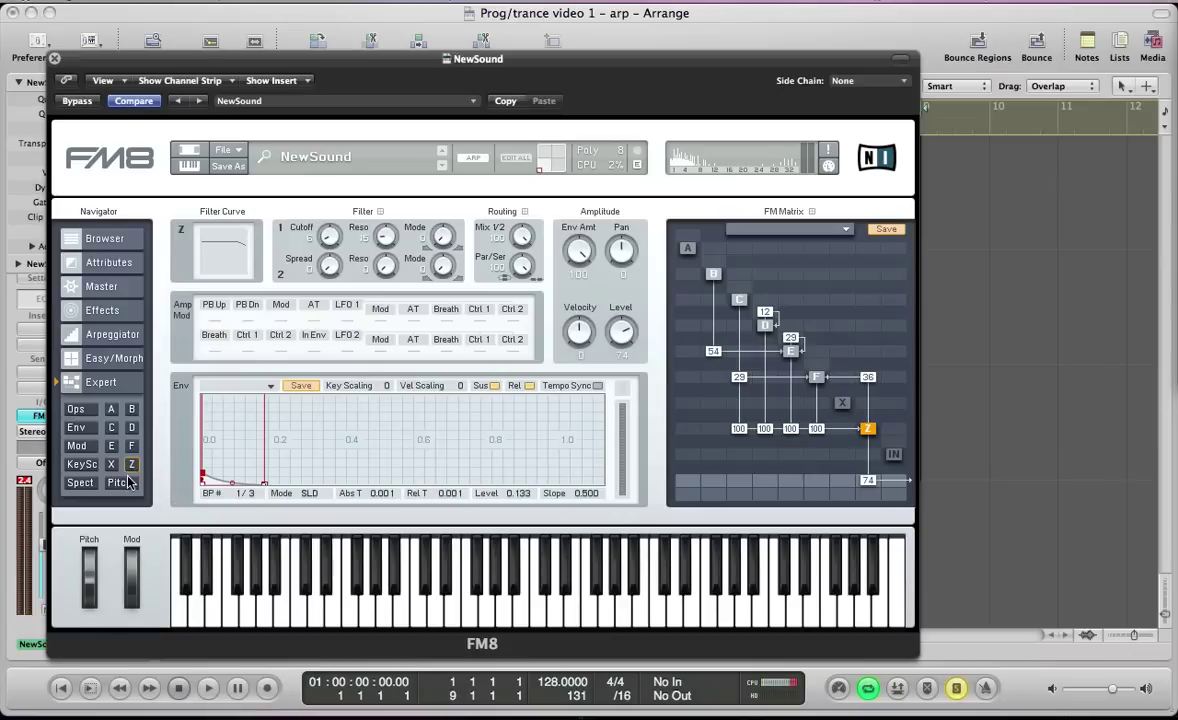
{"action": "left_click", "coordinate": [81, 464]}
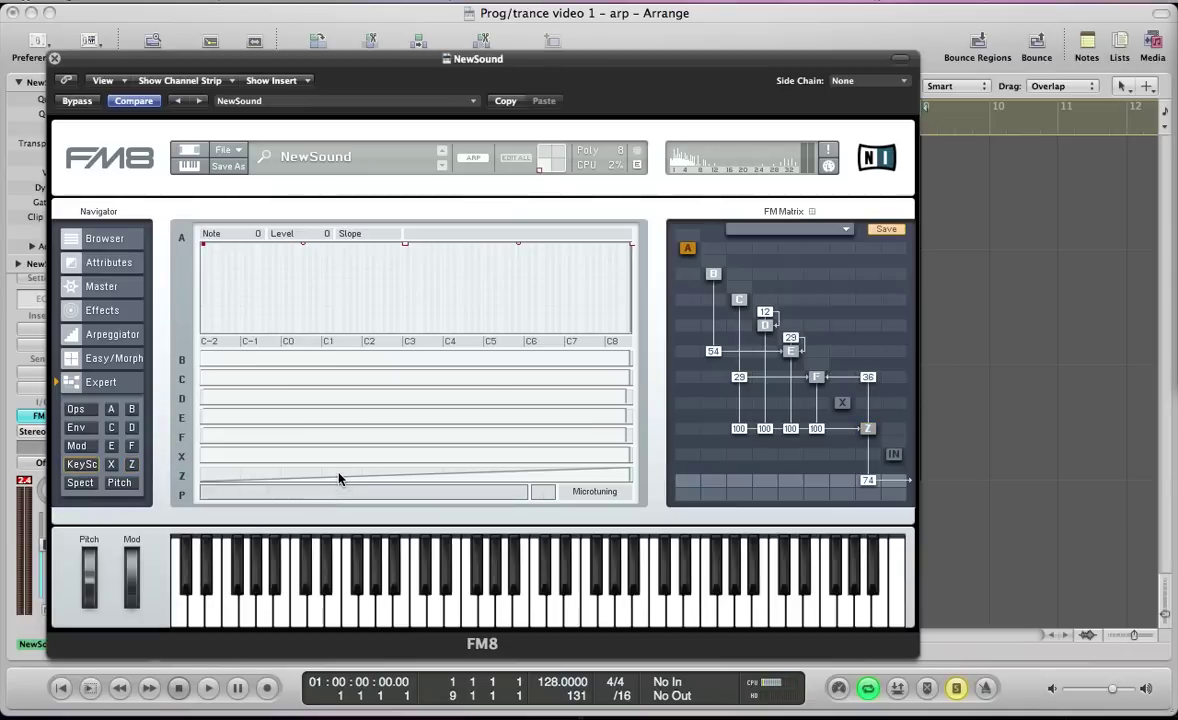
{"action": "left_click", "coordinate": [339, 477]}
{"action": "double_click", "coordinate": [507, 404]}
{"action": "left_click_drag", "start_coordinate": [631, 387], "coordinate": [632, 412]}
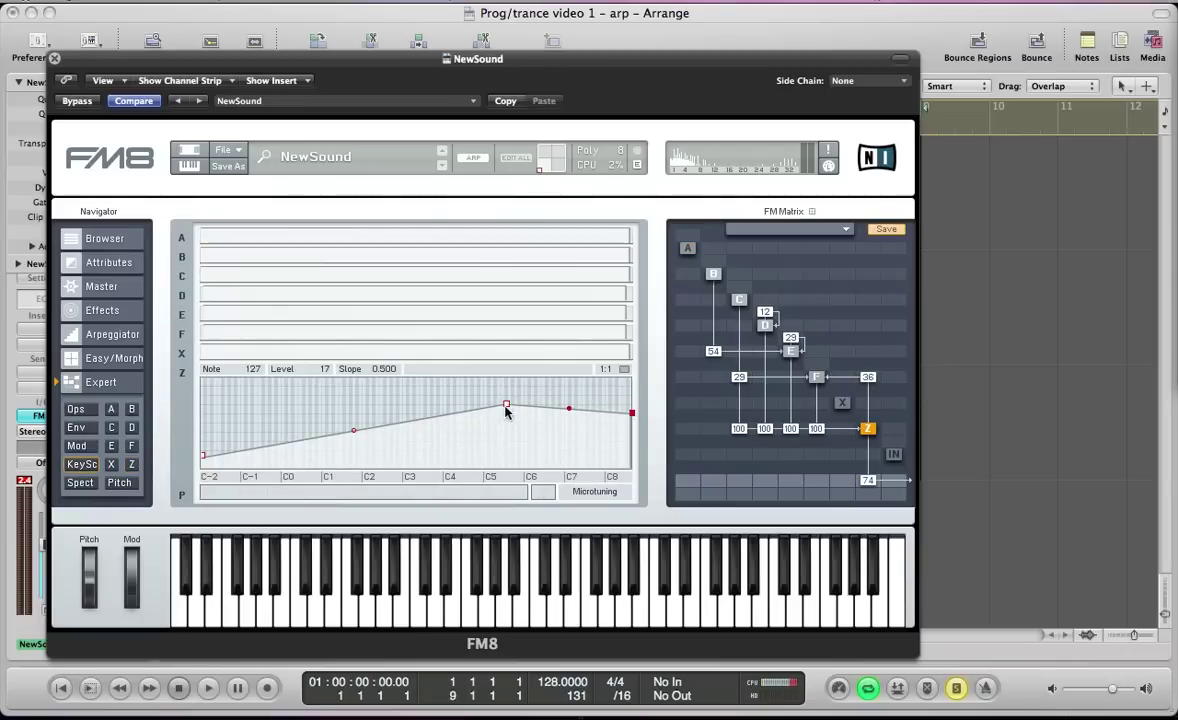
{"action": "double_click", "coordinate": [439, 410]}
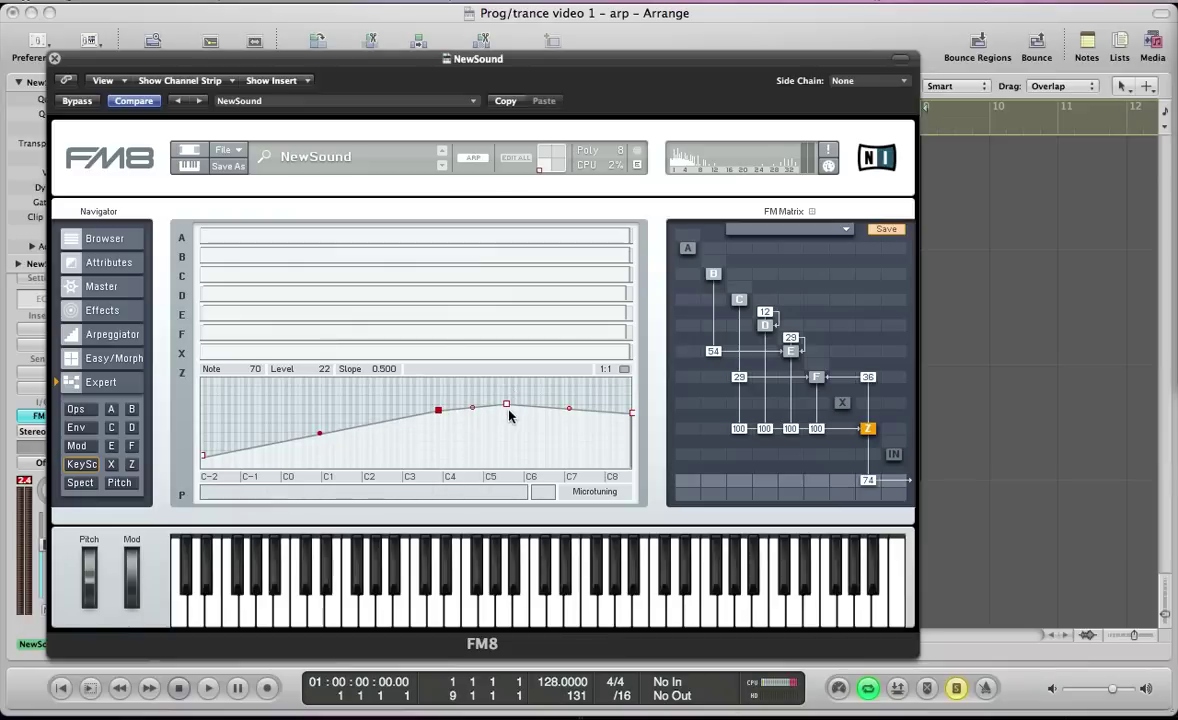
{"action": "left_click_drag", "start_coordinate": [507, 405], "coordinate": [523, 417]}
{"action": "left_click_drag", "start_coordinate": [439, 417], "coordinate": [441, 421]}
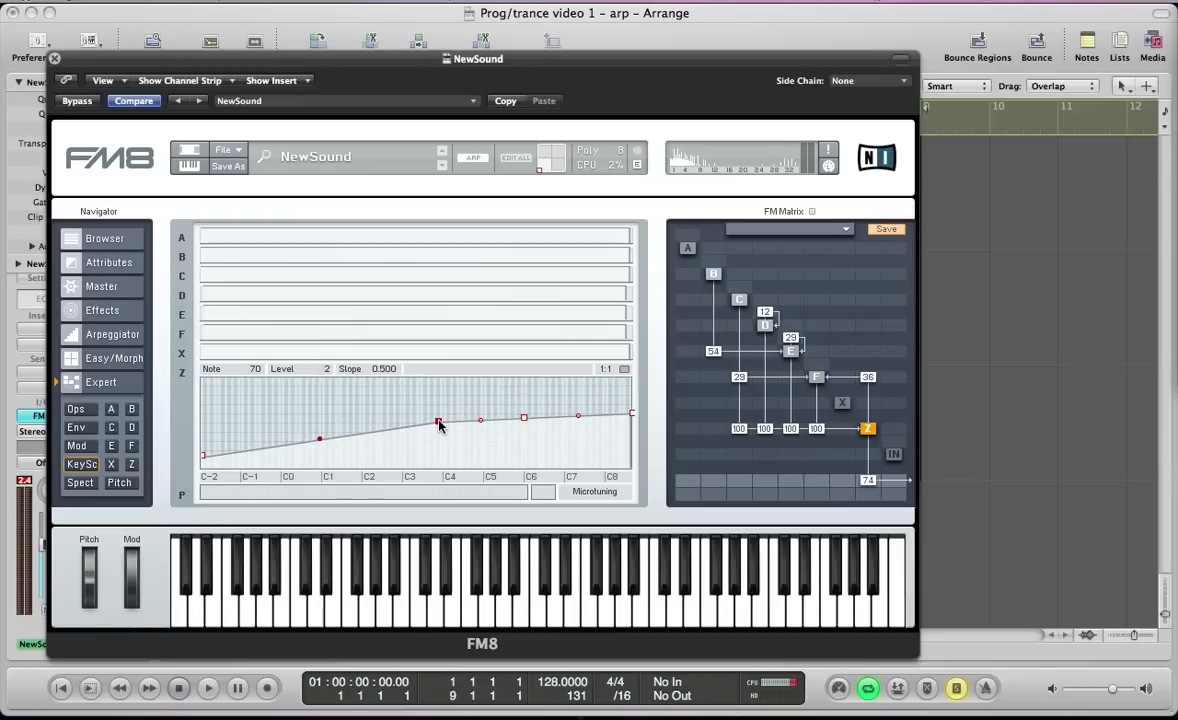
{"action": "left_click", "coordinate": [131, 465]}
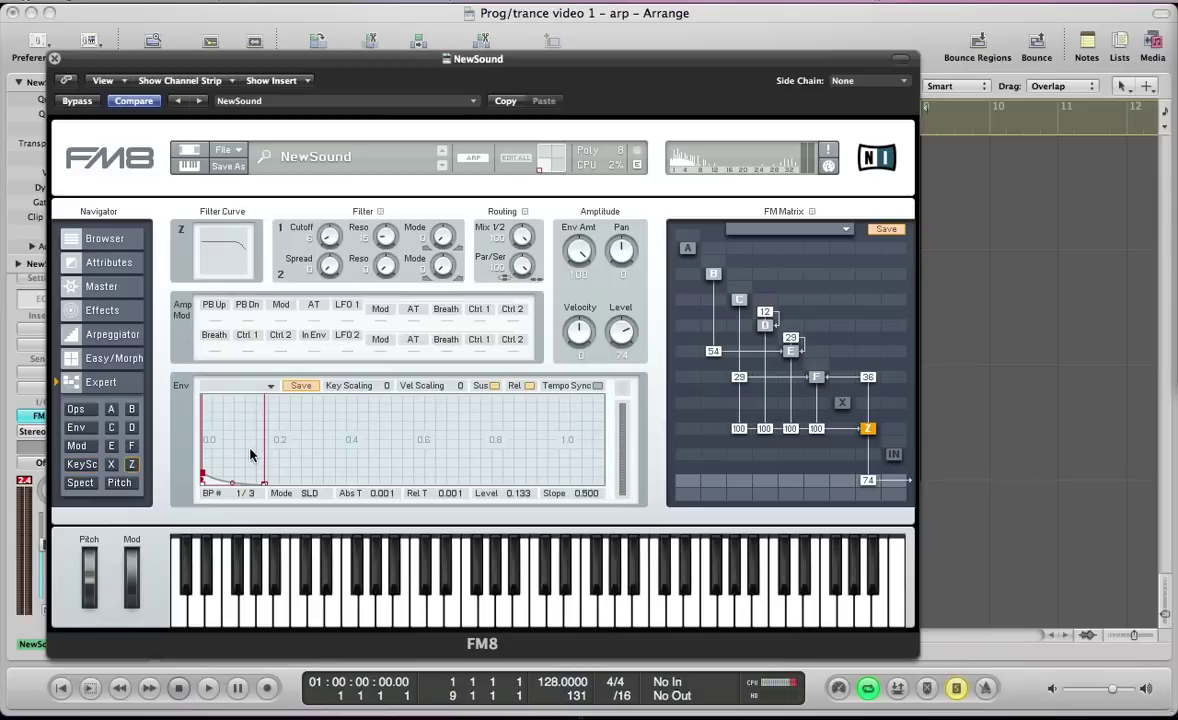
Play the arpeggio, raise filter resonance to about 47 and lift the envelope's starting level.
{"action": "key", "text": "space"}
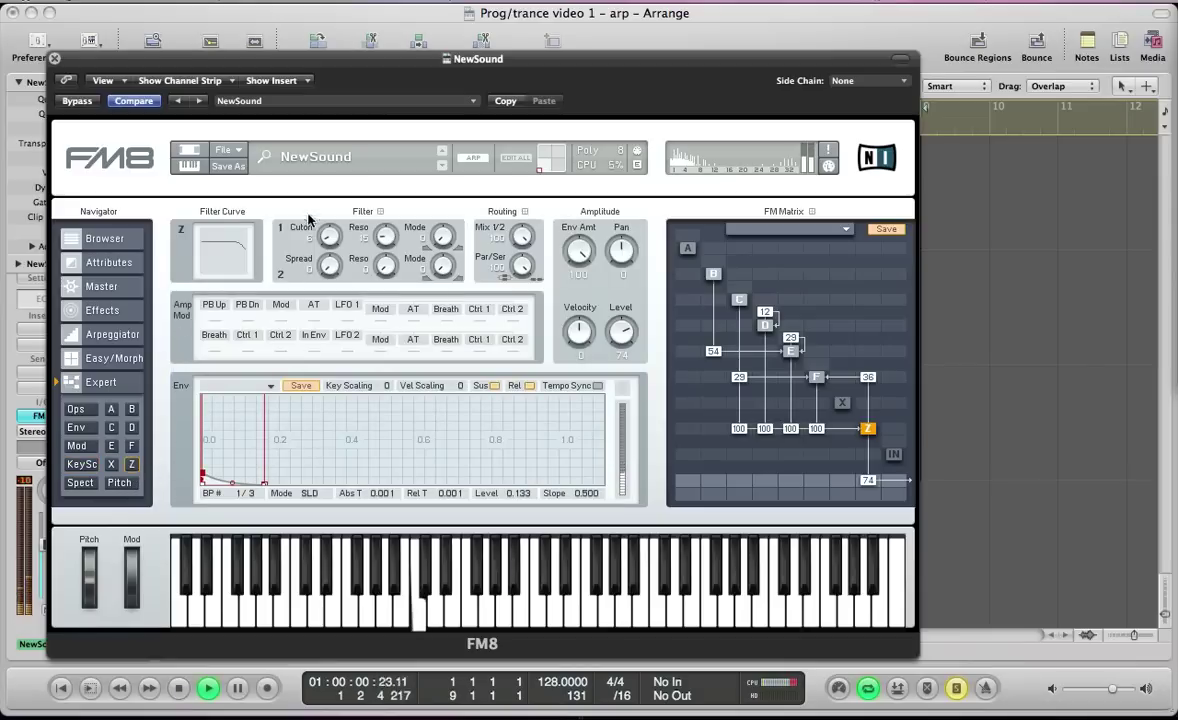
{"action": "left_click_drag", "start_coordinate": [385, 246], "coordinate": [327, 262]}
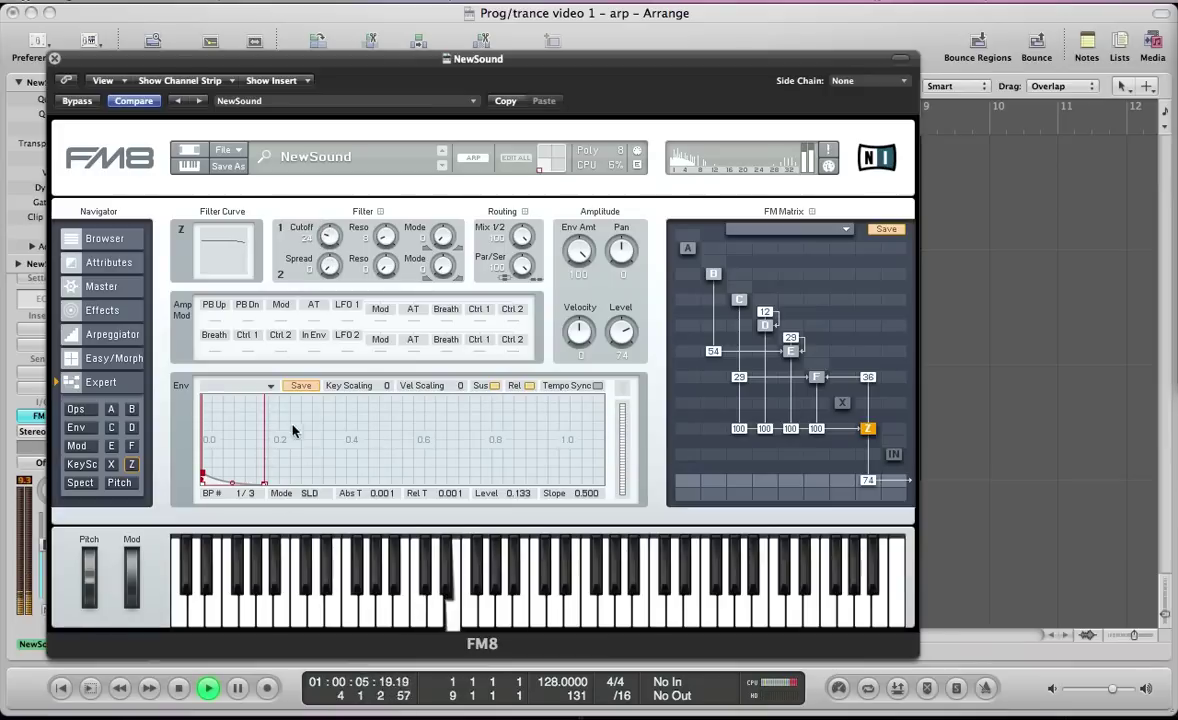
{"action": "mouse_move", "coordinate": [202, 472]}
{"action": "left_mouse_down"}
{"action": "mouse_move", "coordinate": [200, 459]}
{"action": "mouse_move", "coordinate": [290, 487]}
{"action": "mouse_move", "coordinate": [229, 489]}
{"action": "mouse_move", "coordinate": [210, 463]}
{"action": "mouse_move", "coordinate": [222, 466]}
{"action": "left_mouse_up"}
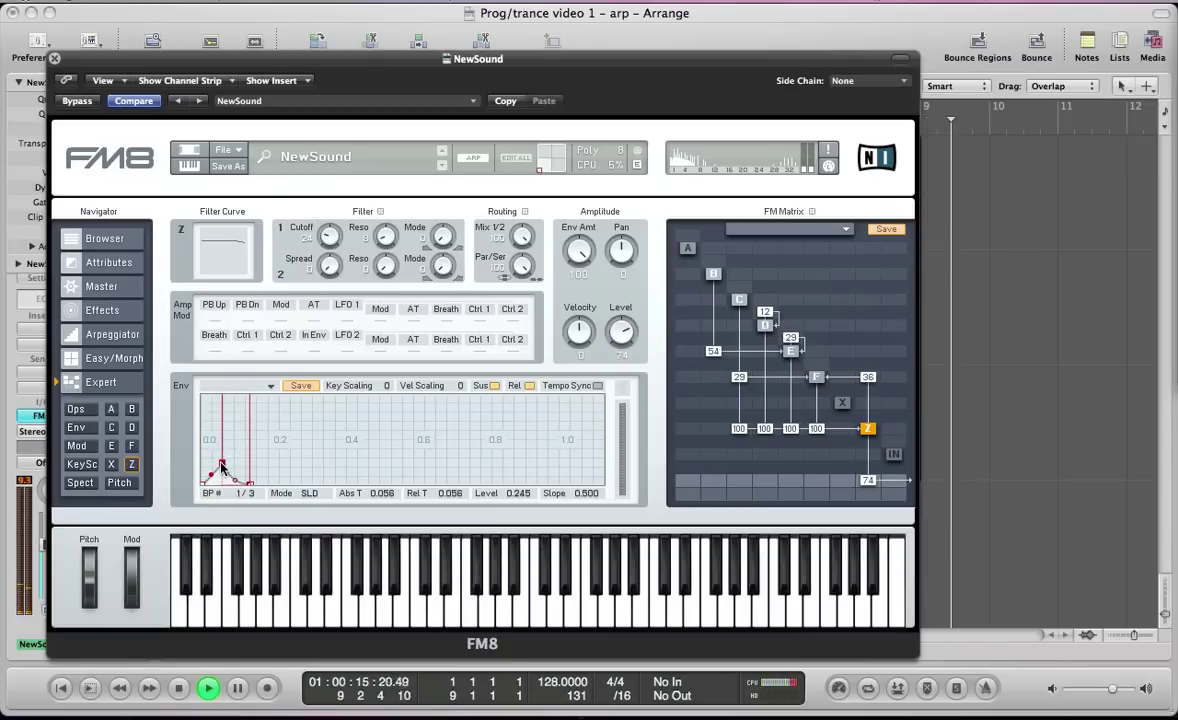
Stop arpeggio playback with the Space key.
{"action": "key", "text": "space"}
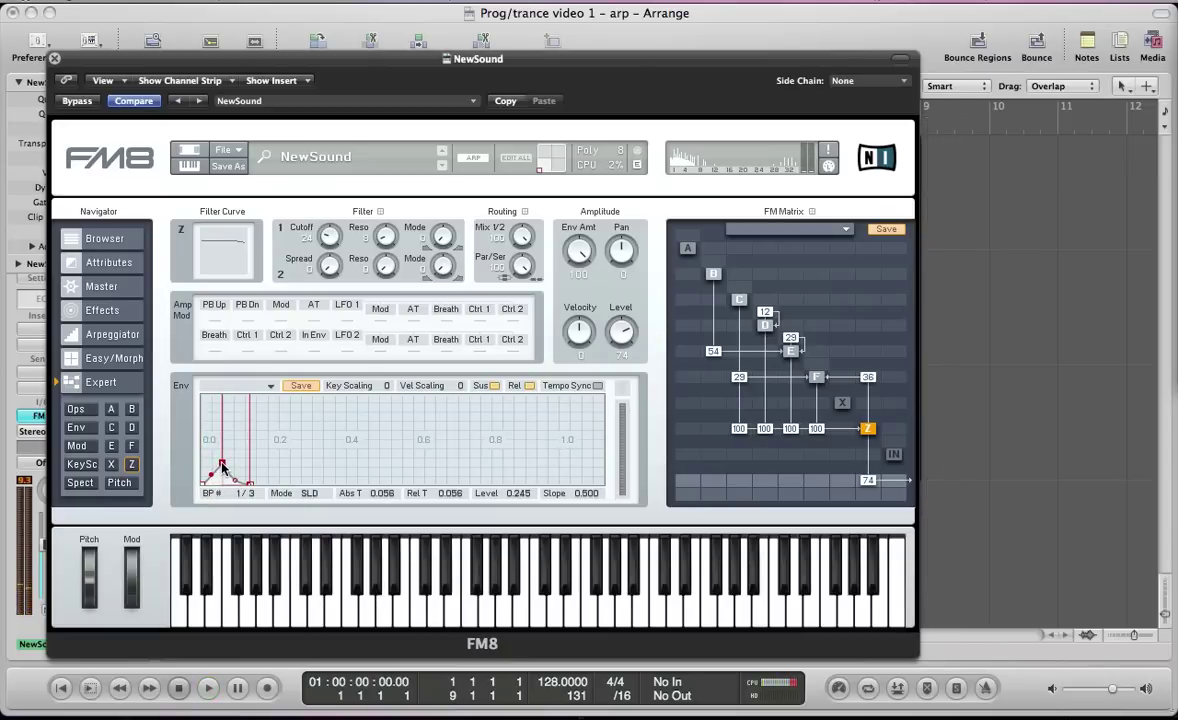